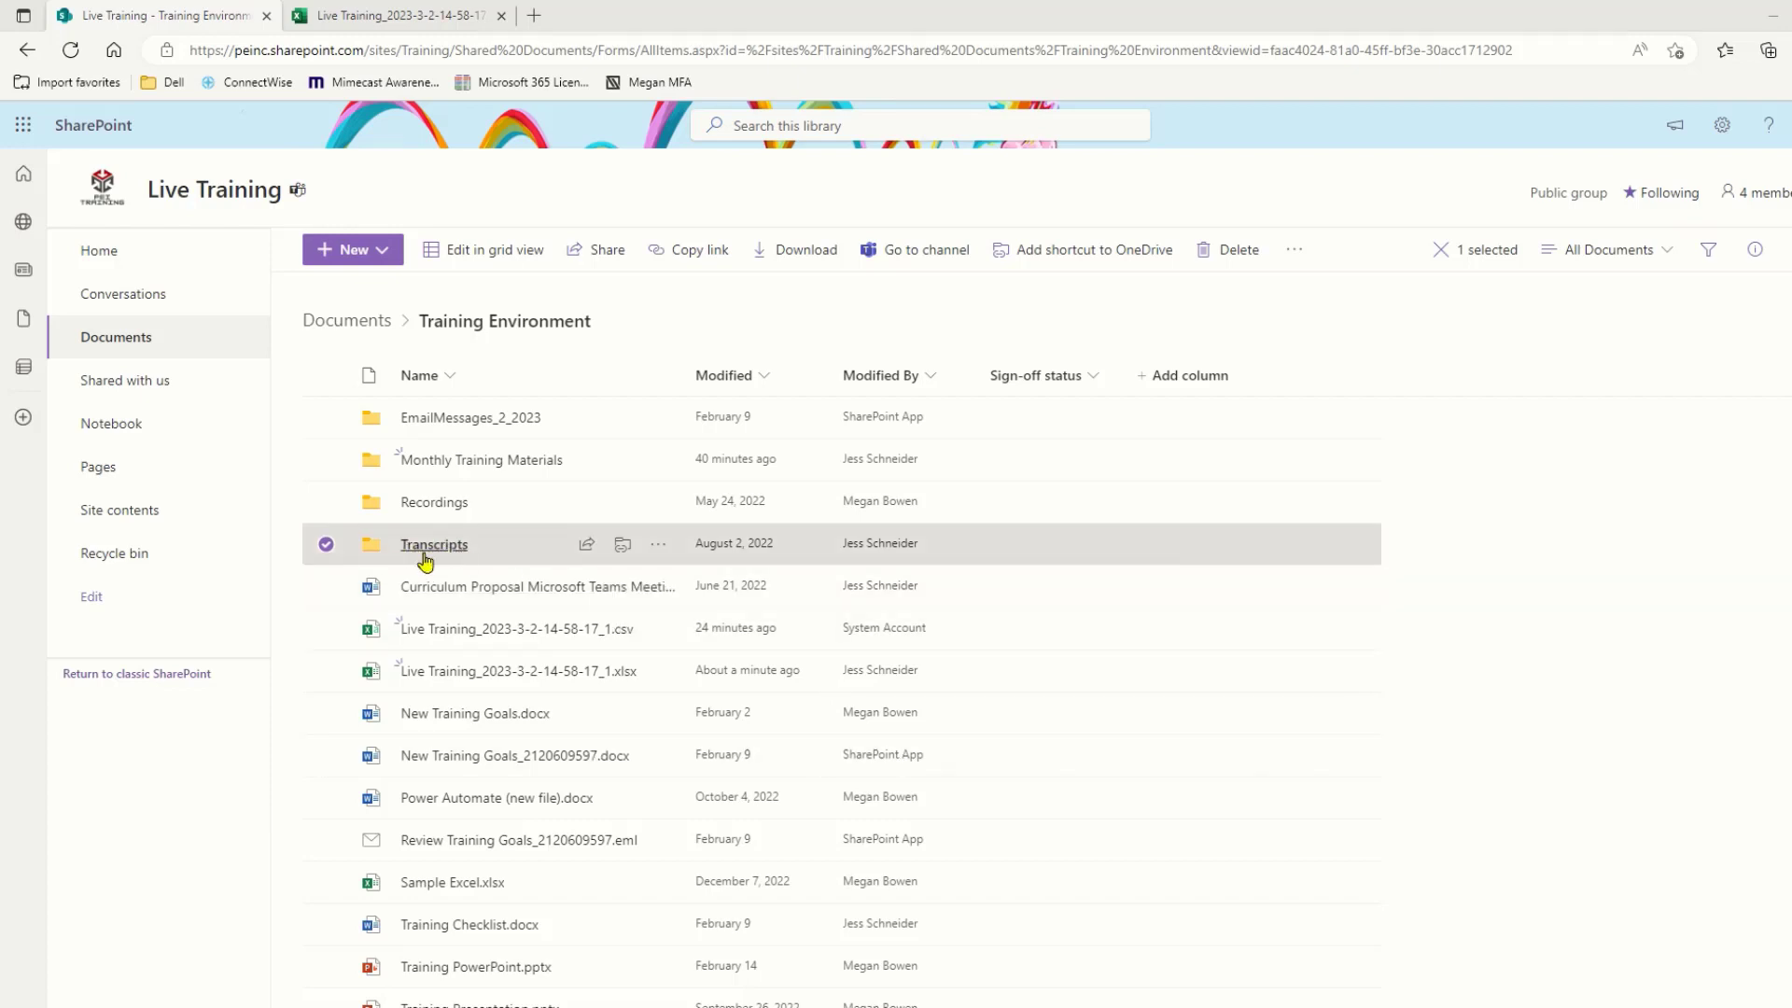
Review who has access to the Transcripts folder, then clear its selection.
click(659, 547)
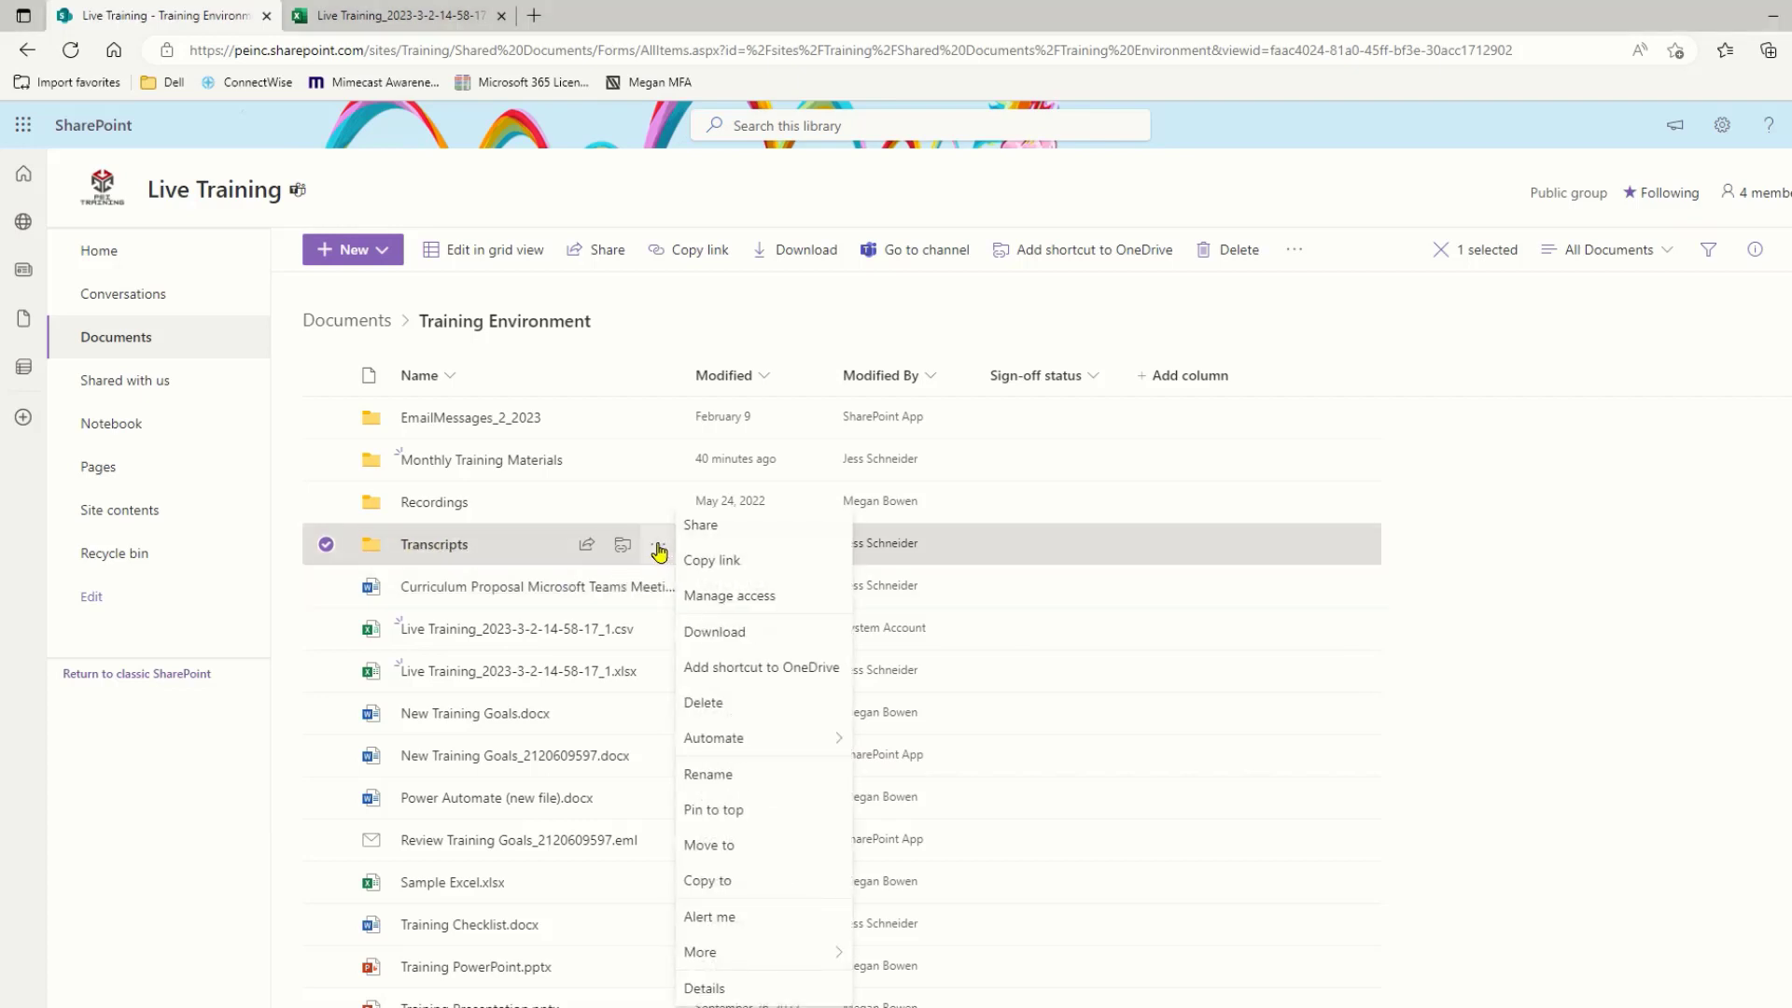
click(736, 598)
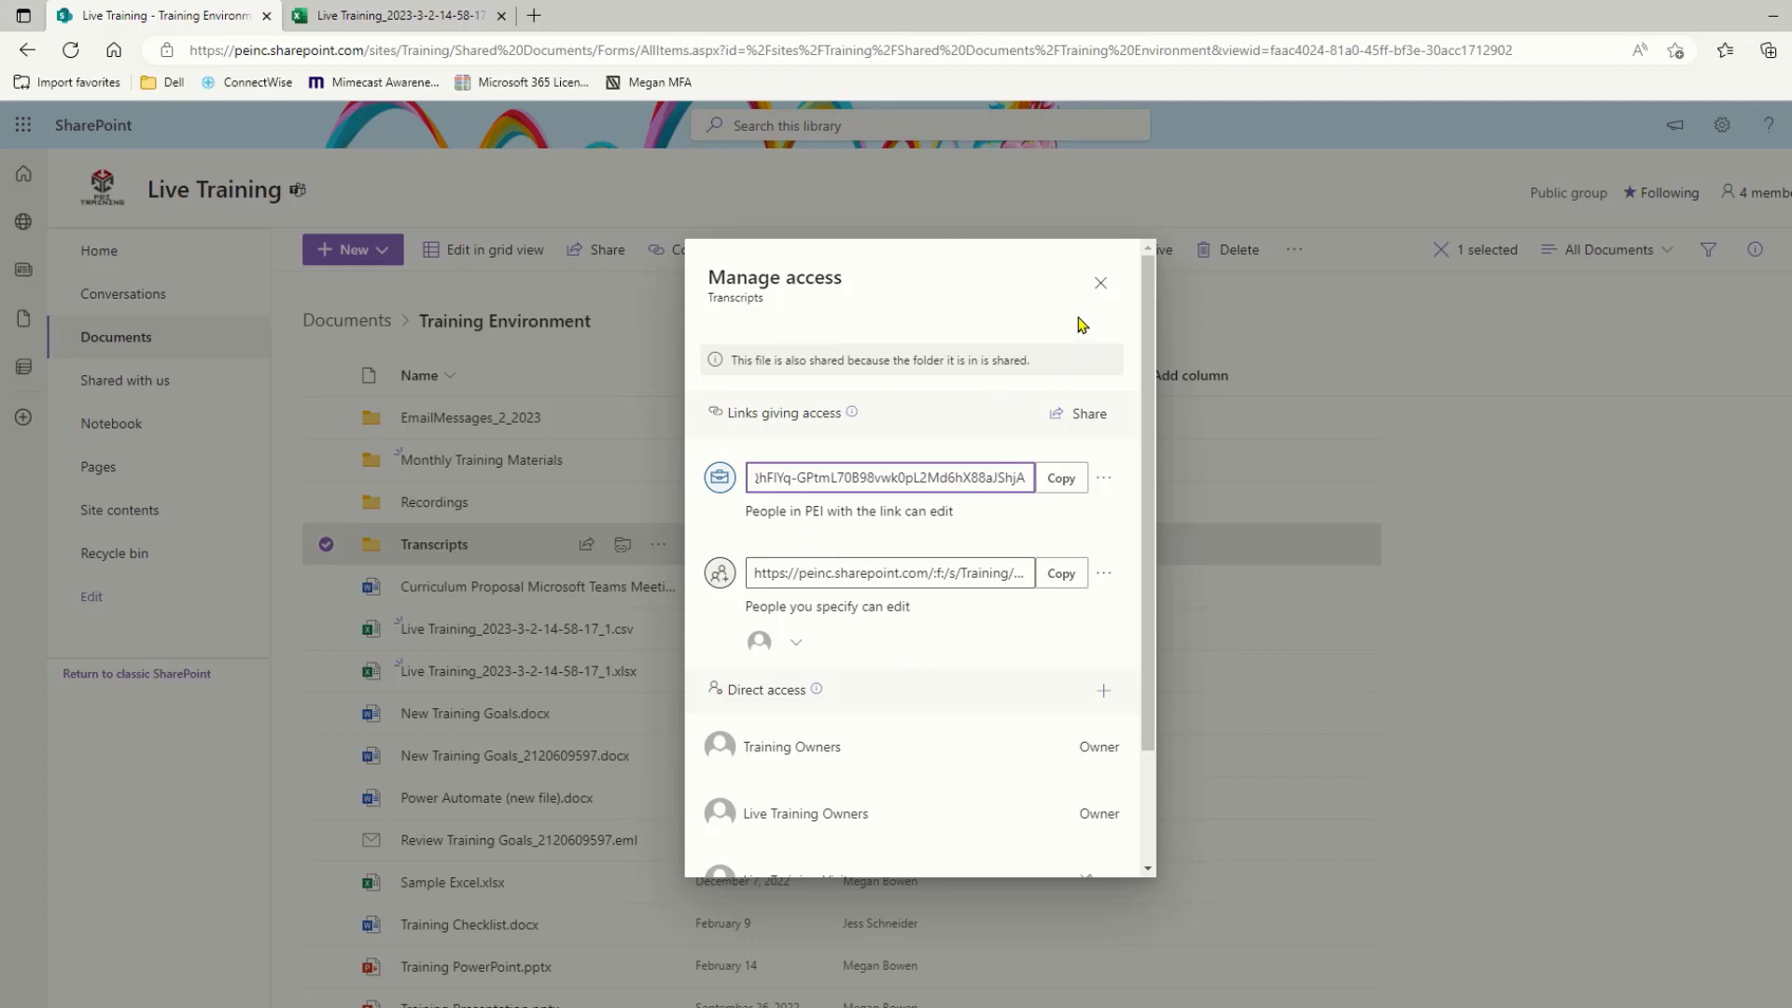
click(1101, 283)
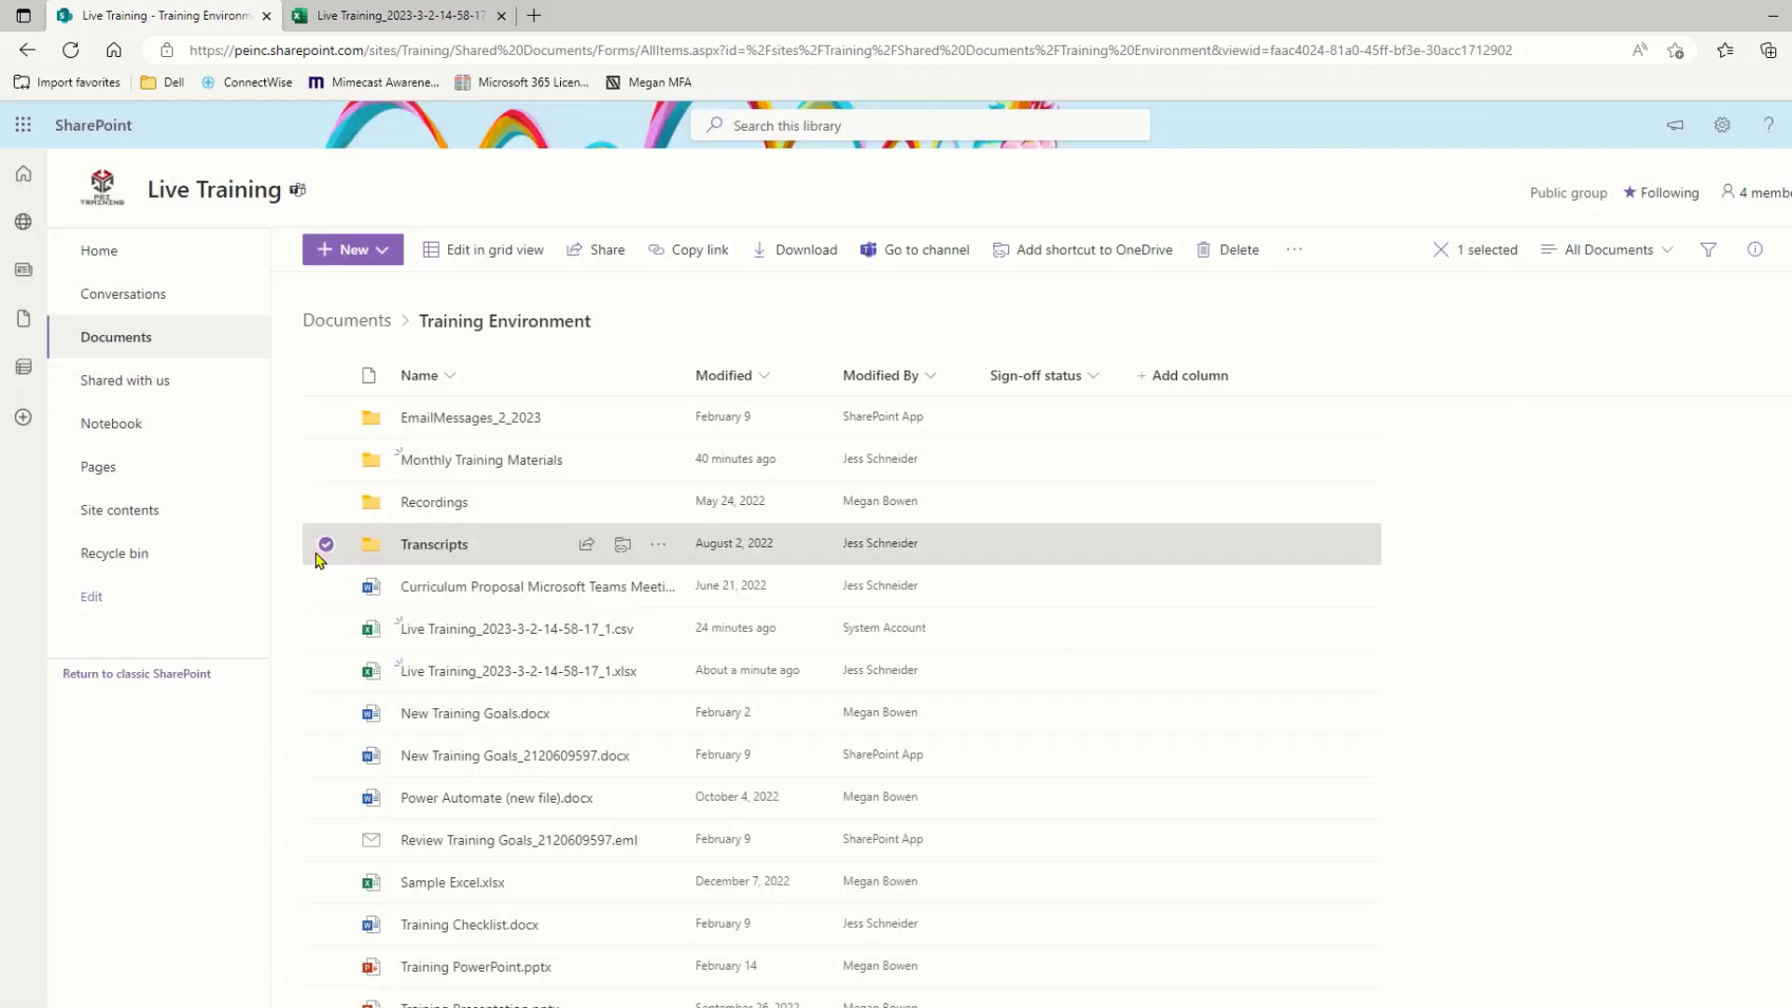
click(326, 544)
Check access to Monthly Training Materials, then reselect Transcripts and open the site Settings.
click(326, 459)
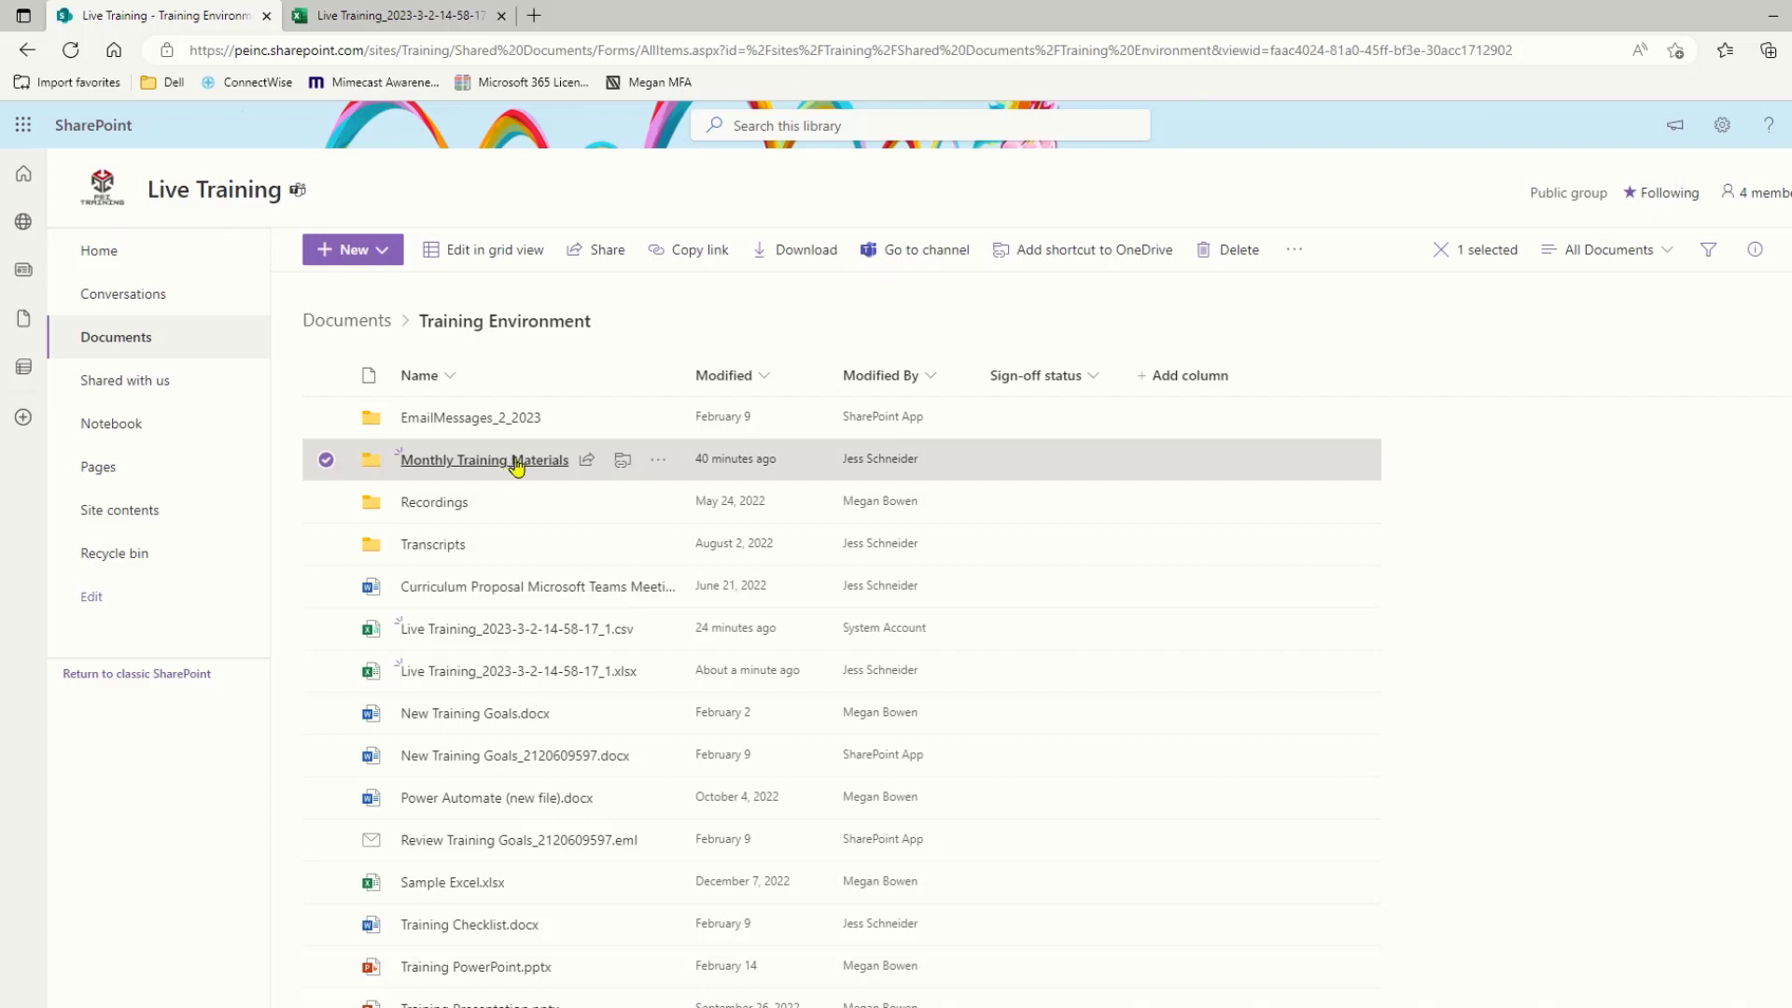
click(658, 459)
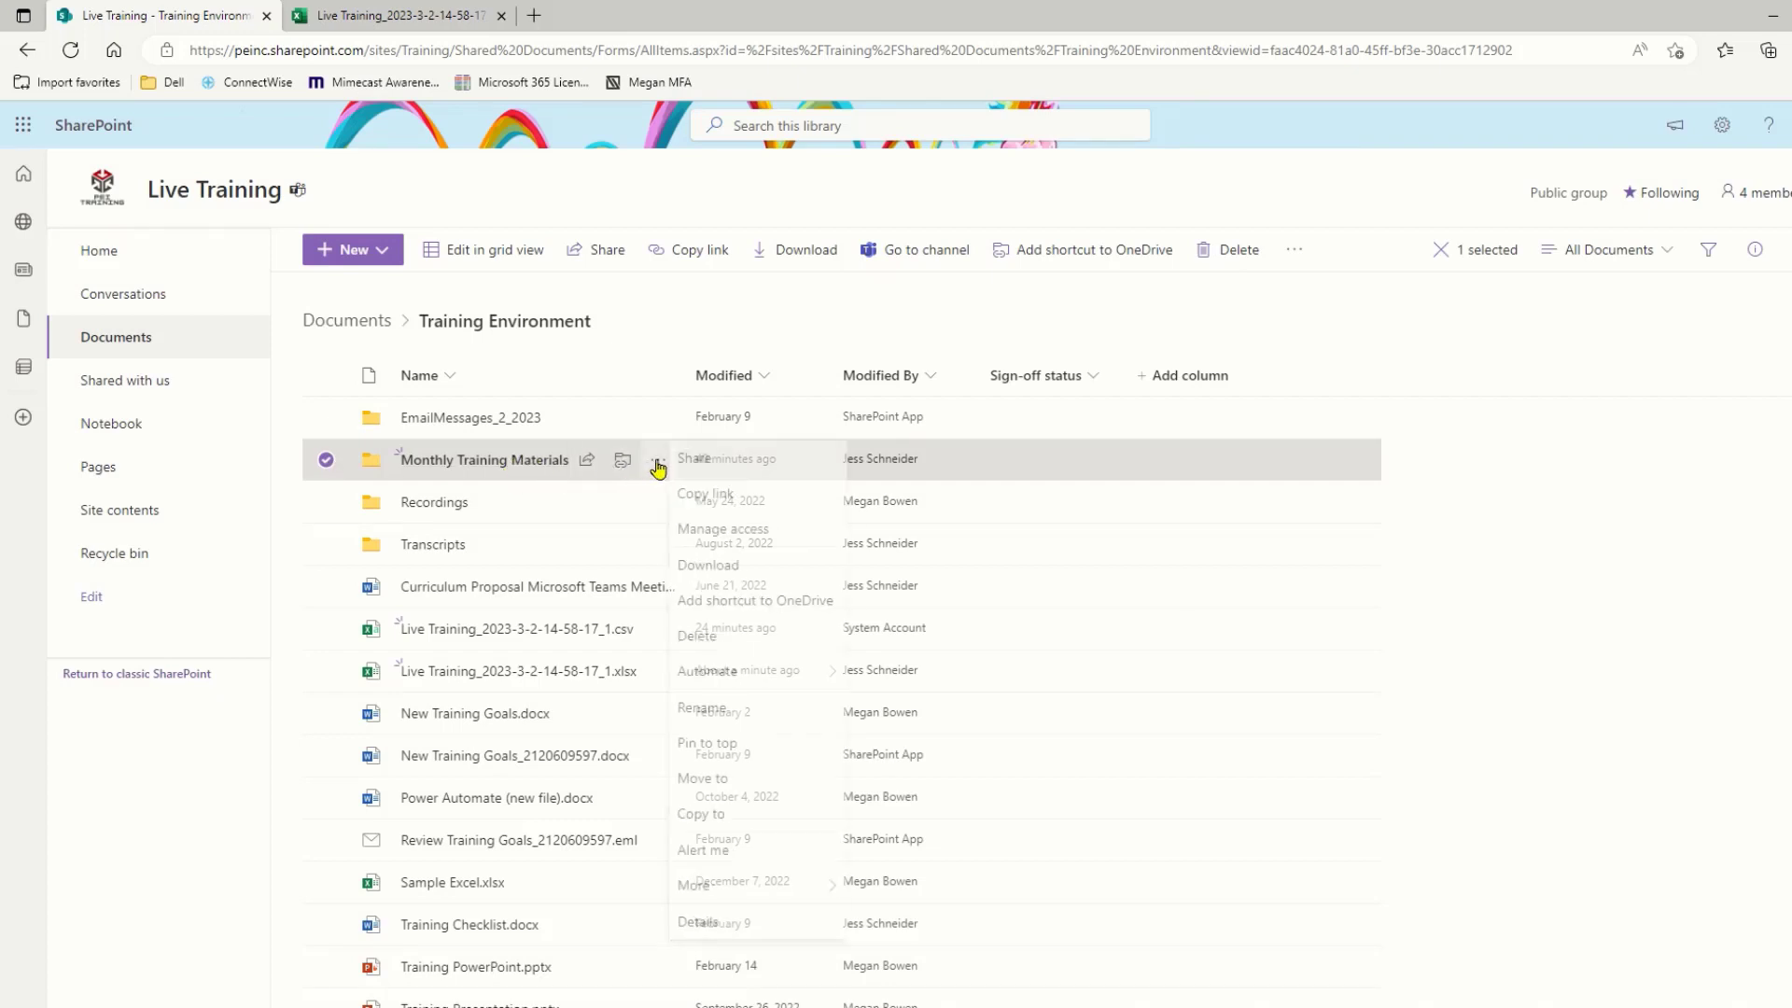
click(712, 530)
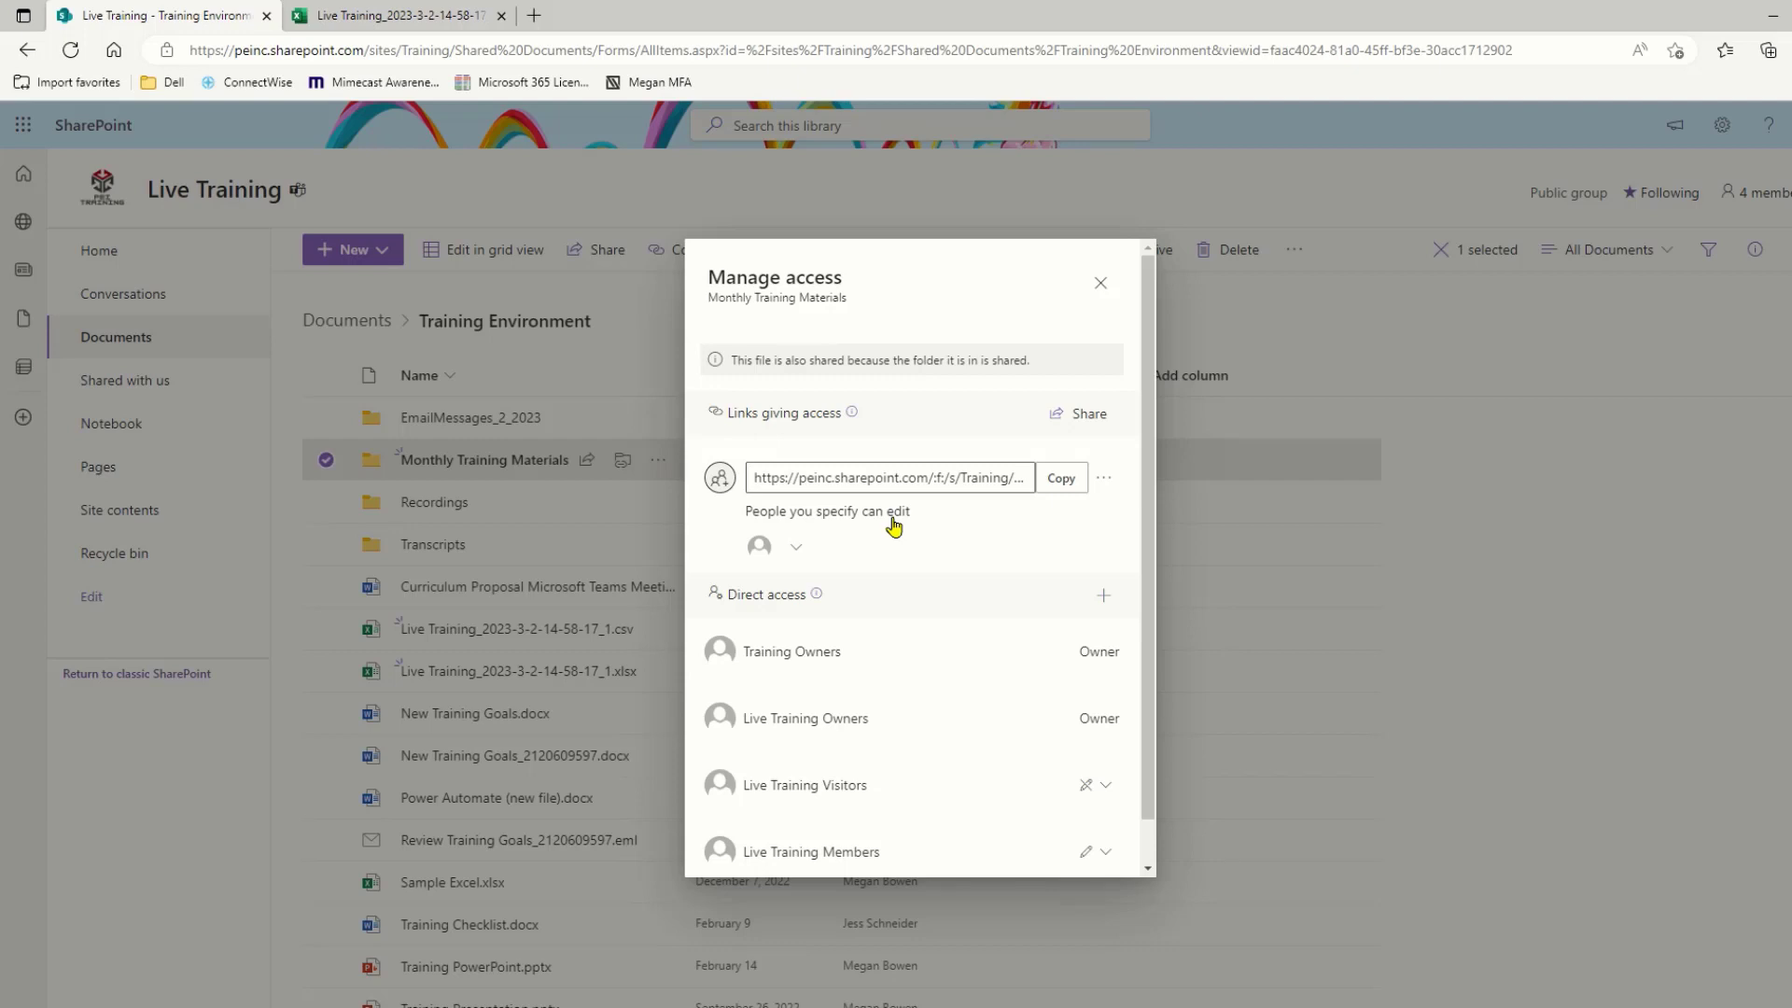
click(1101, 283)
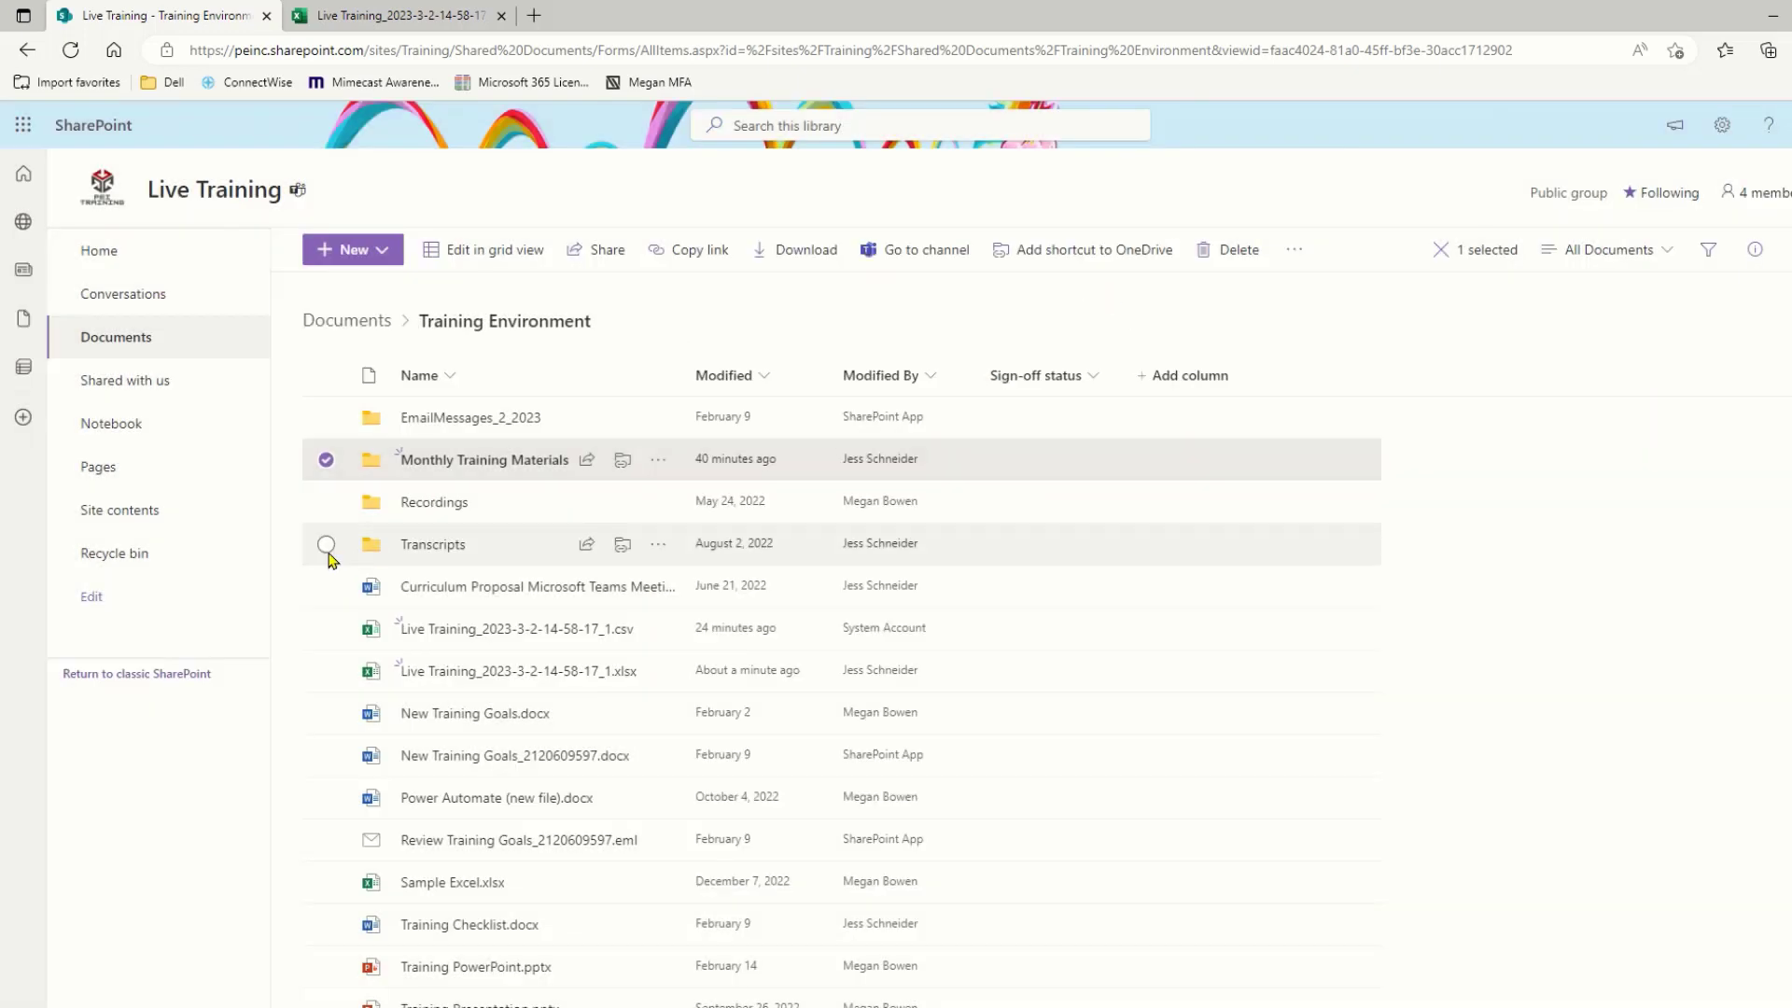
click(326, 549)
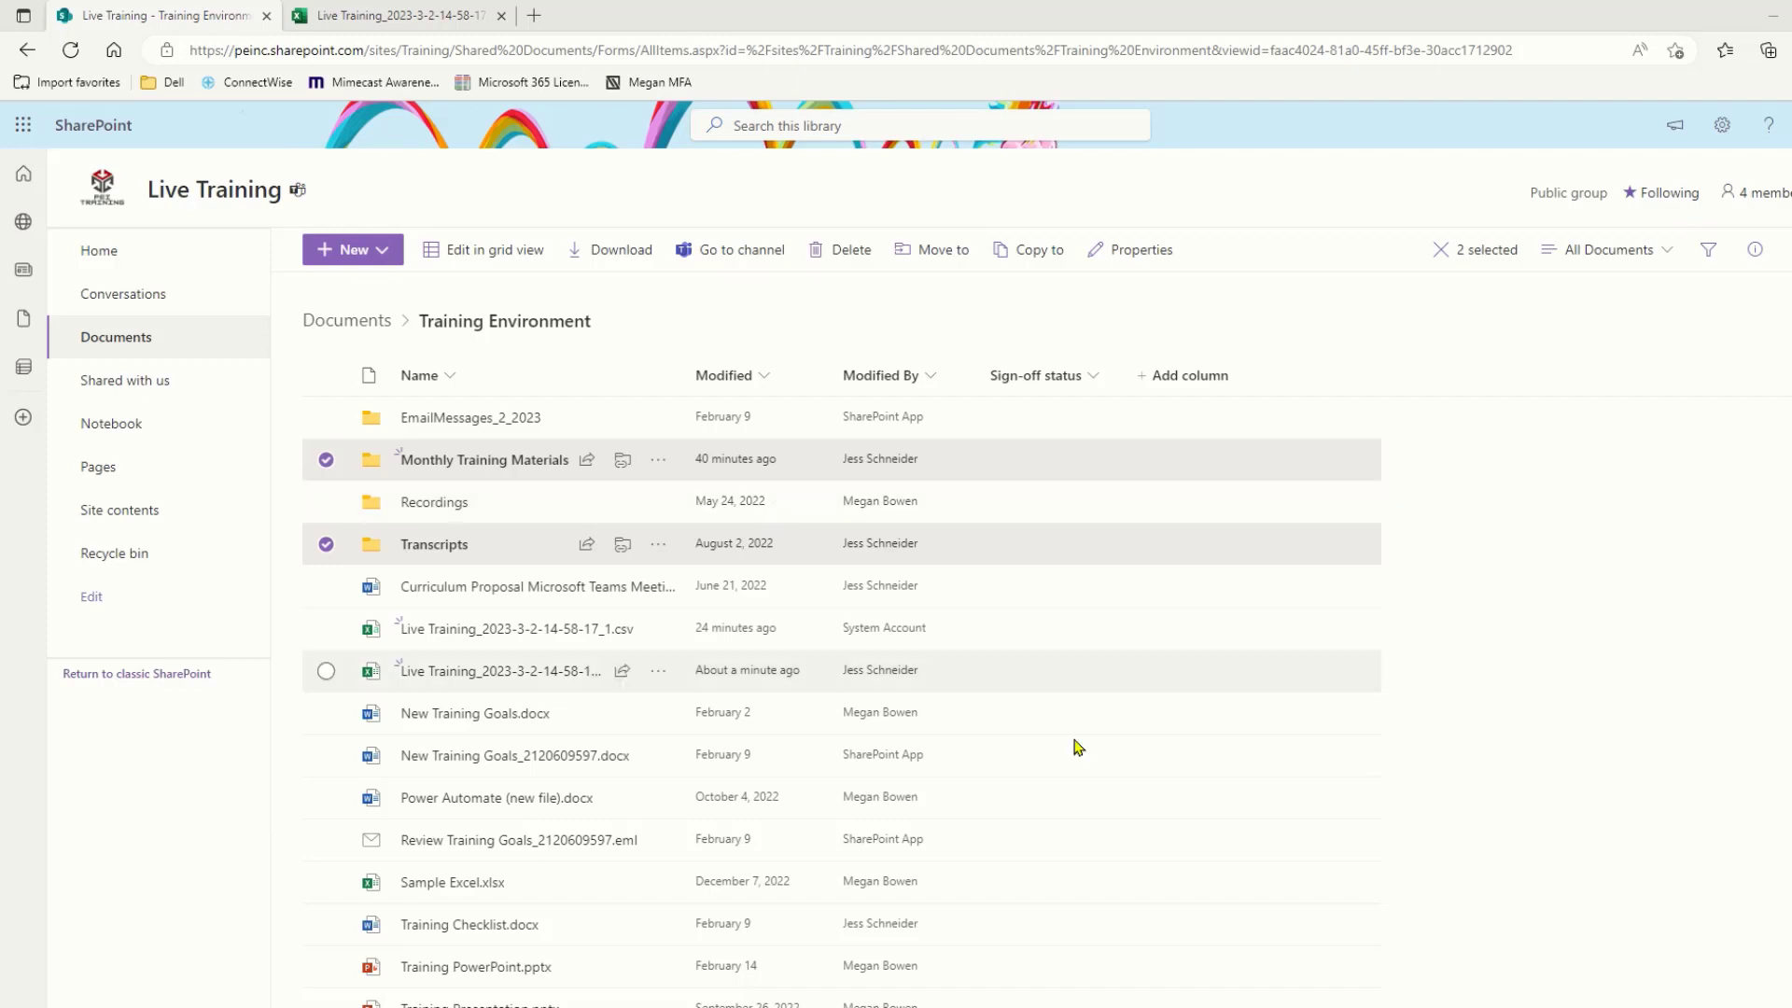
click(1724, 140)
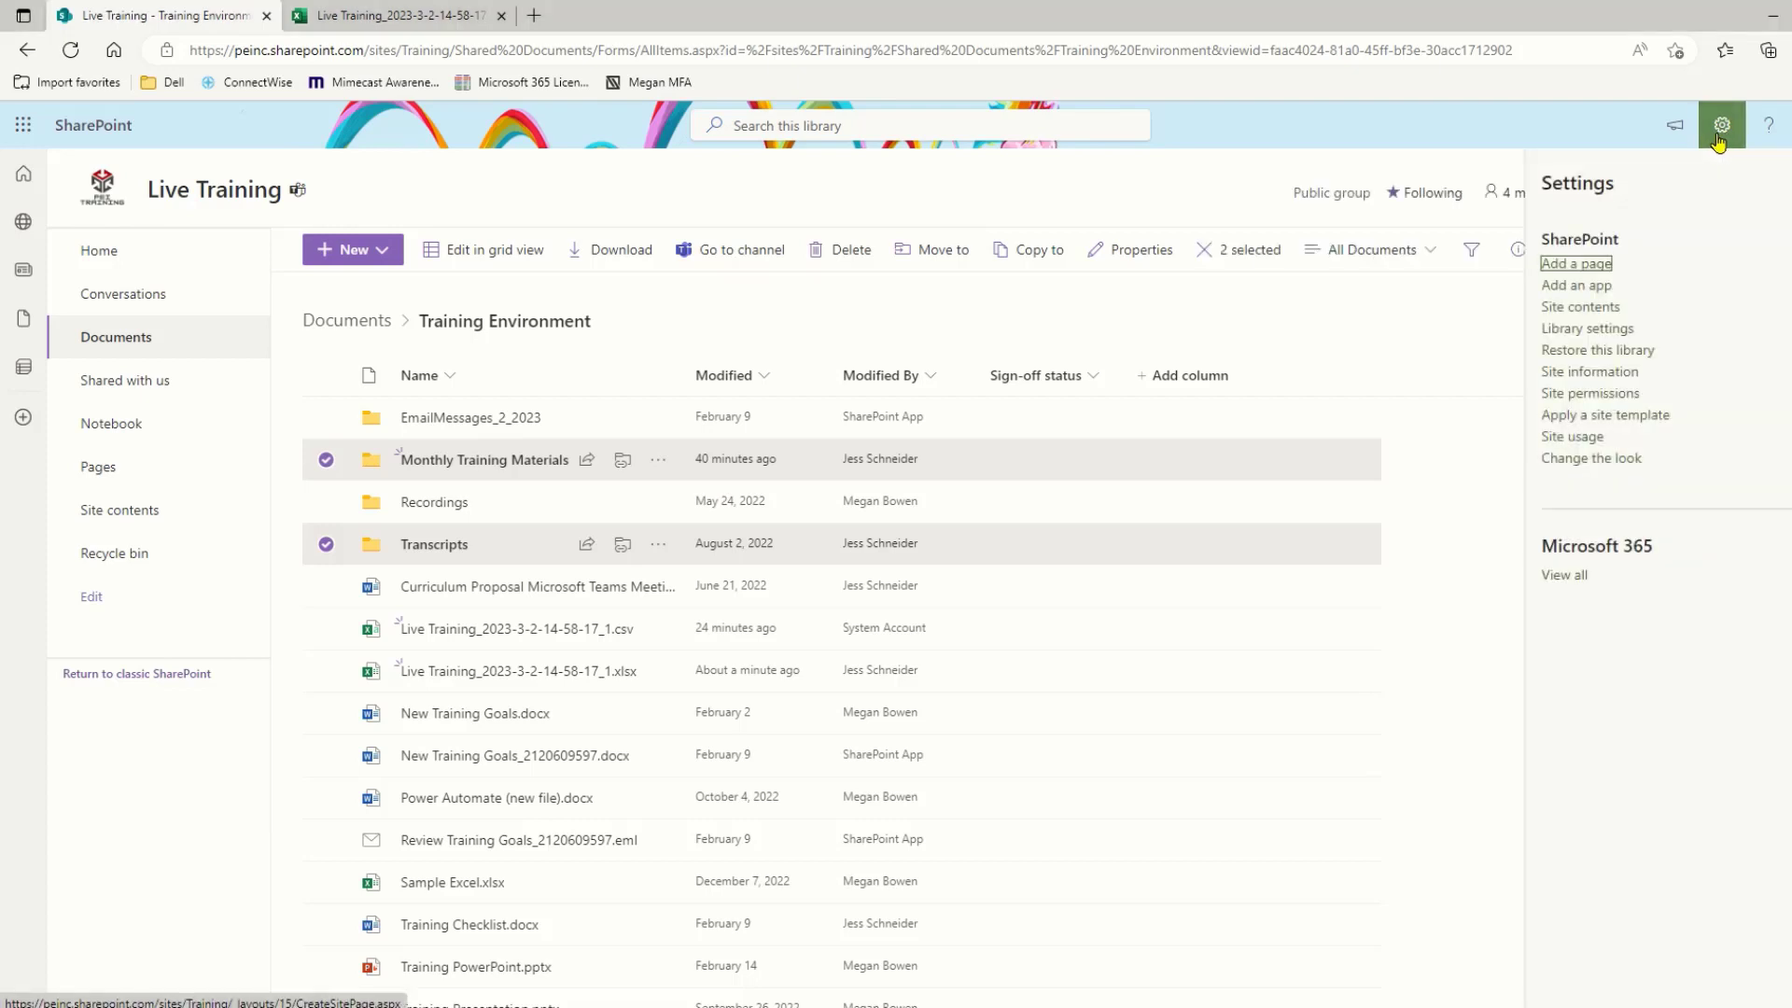
Open Live Training site usage, scroll to Shared with external users, and start the sharing report.
click(1577, 439)
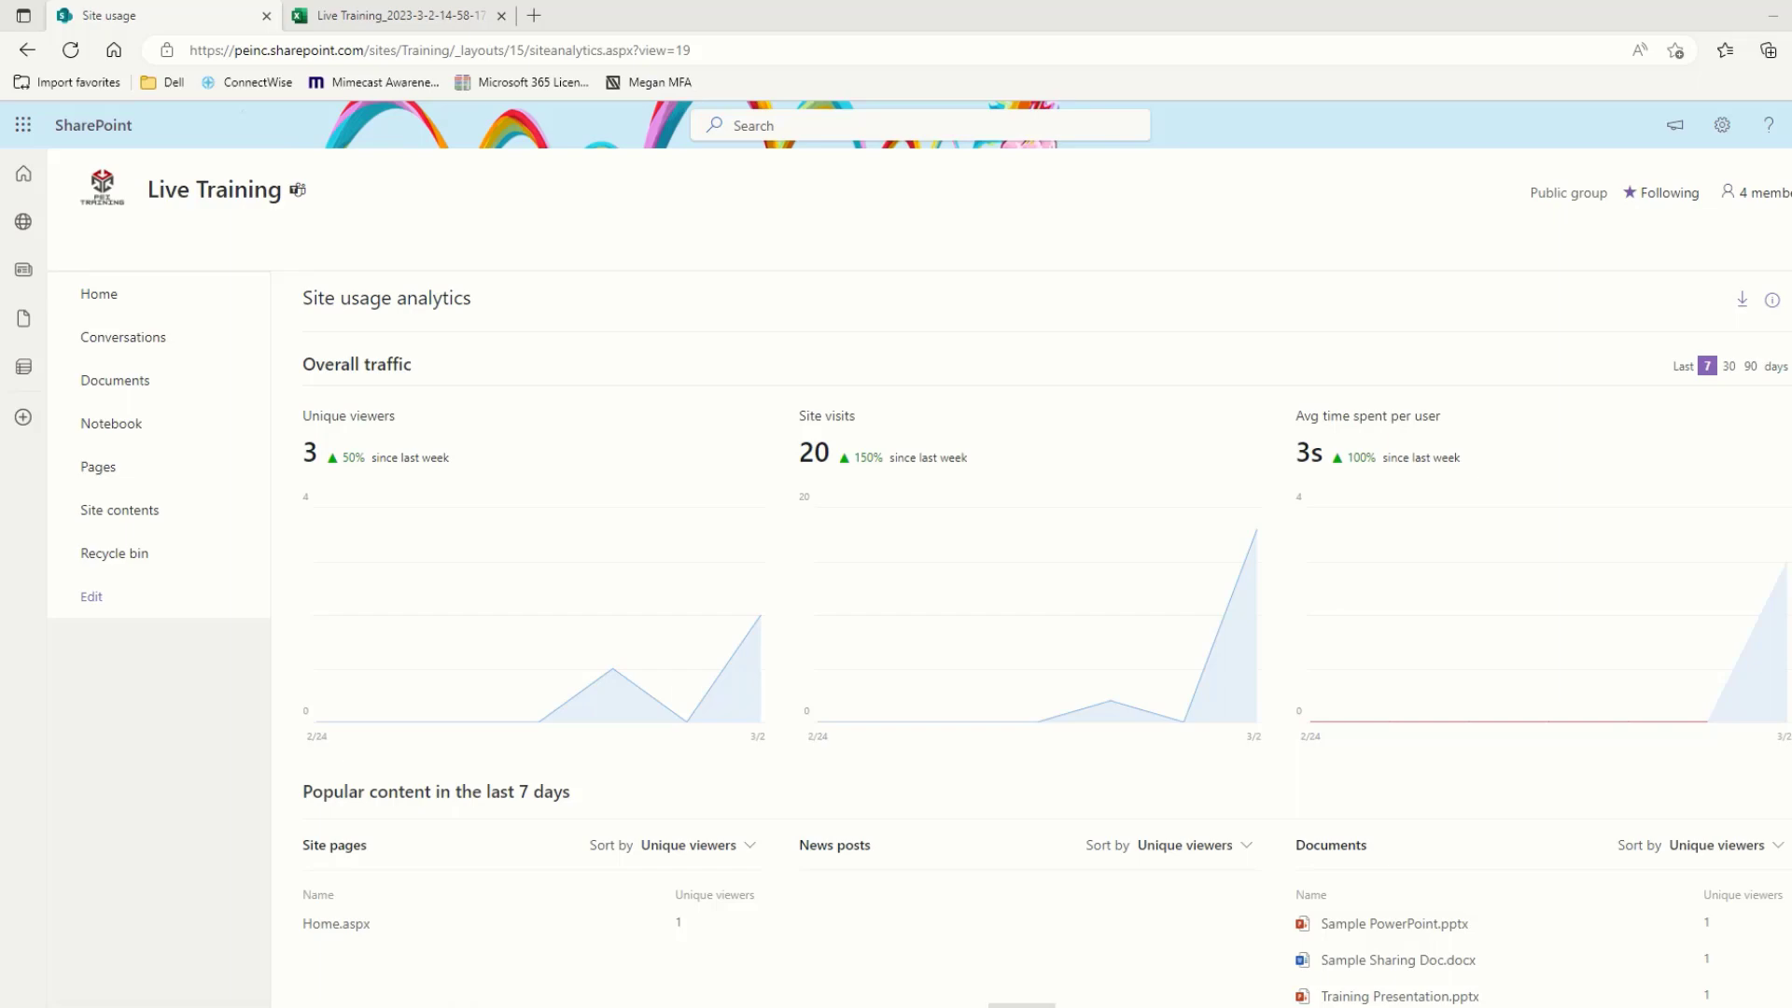
scroll(818, 527, down, 7)
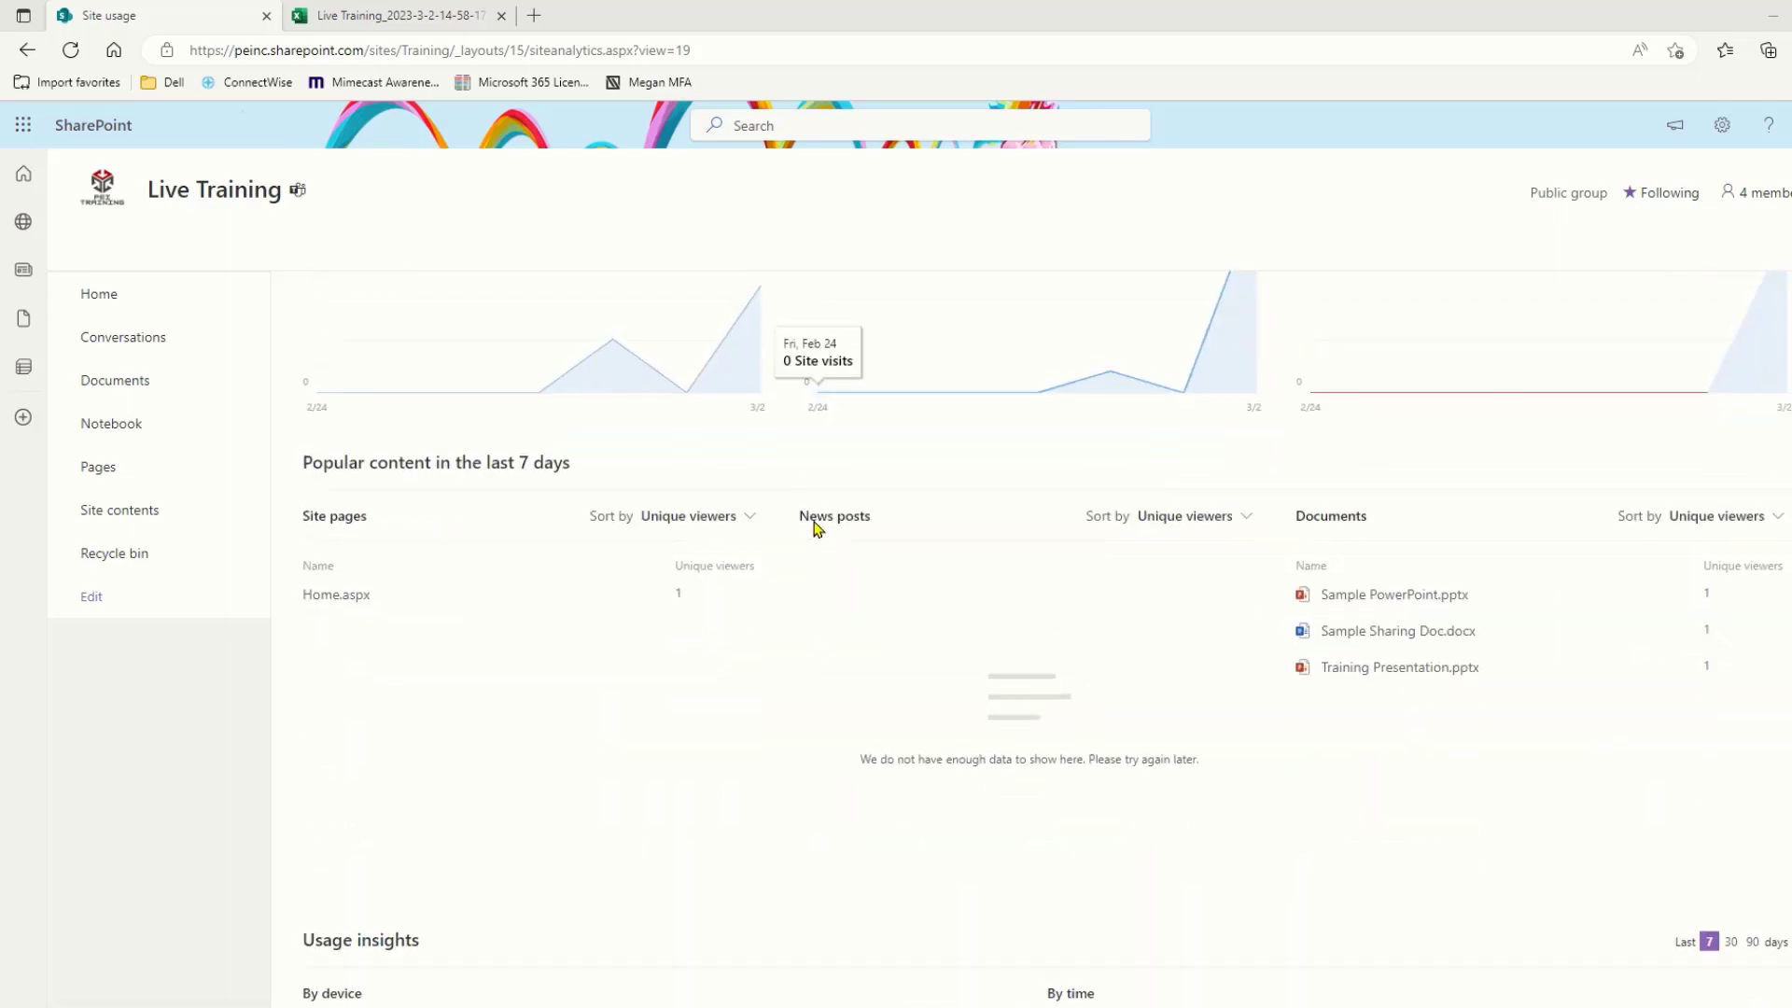
scroll(818, 531, down, 4)
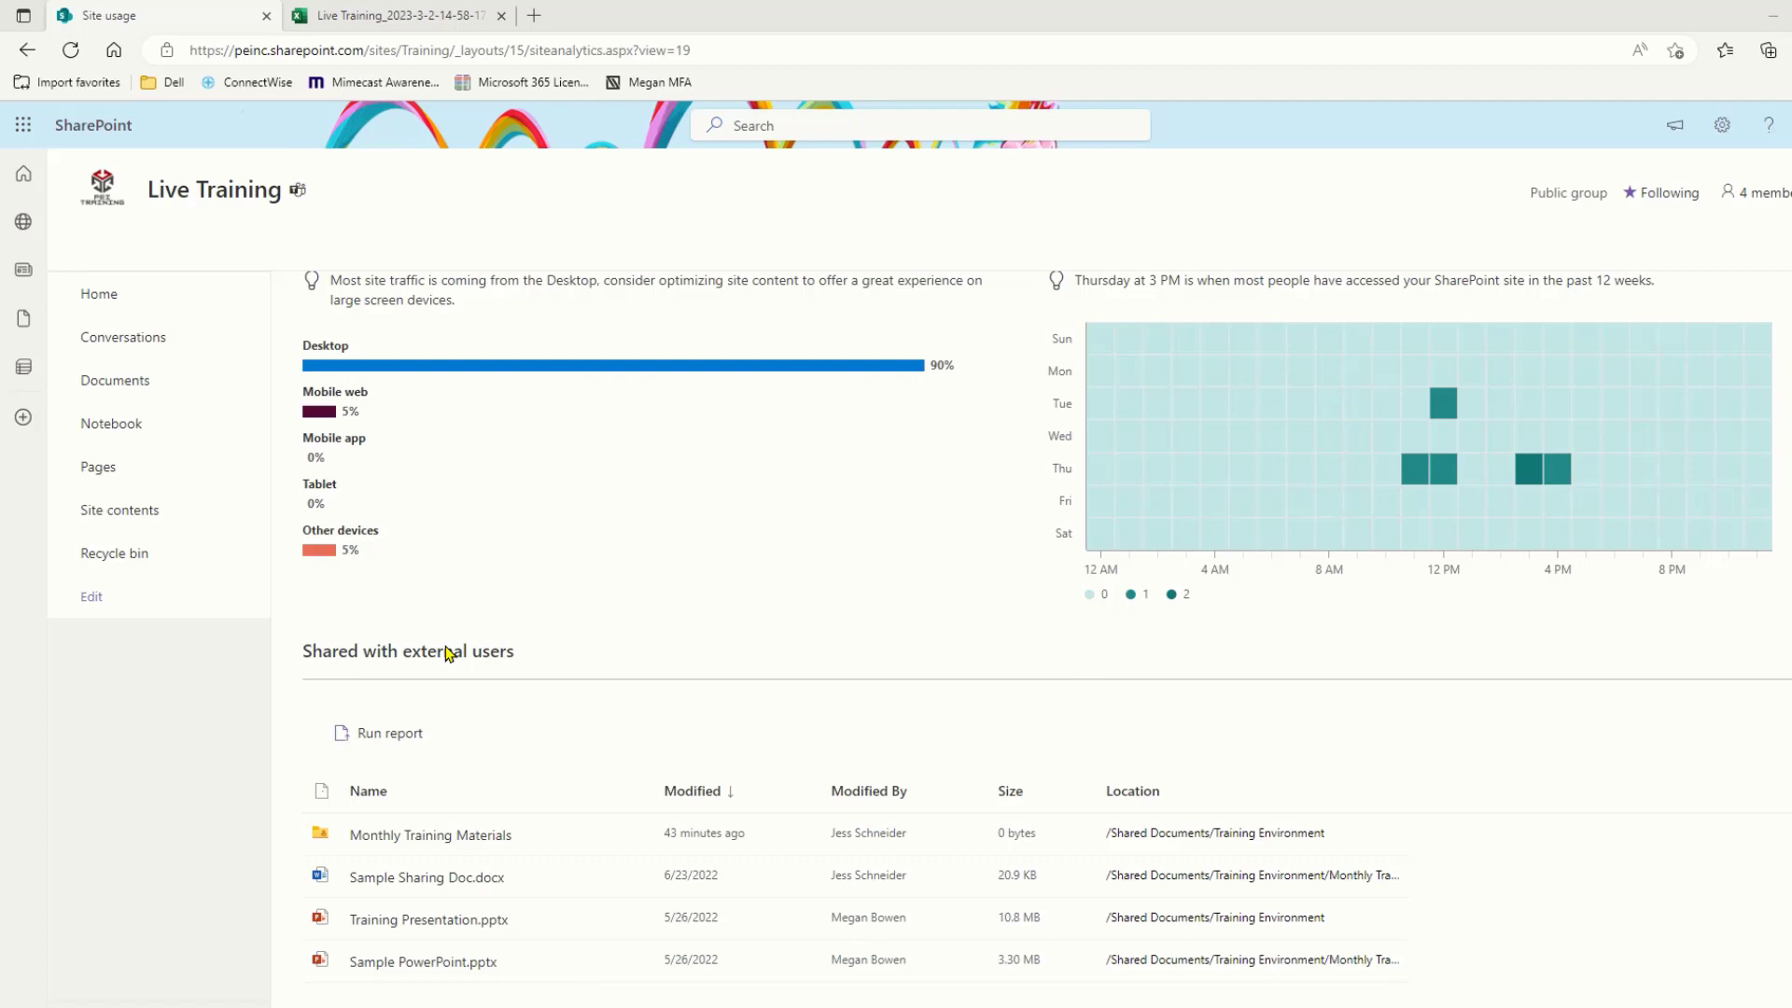
click(392, 736)
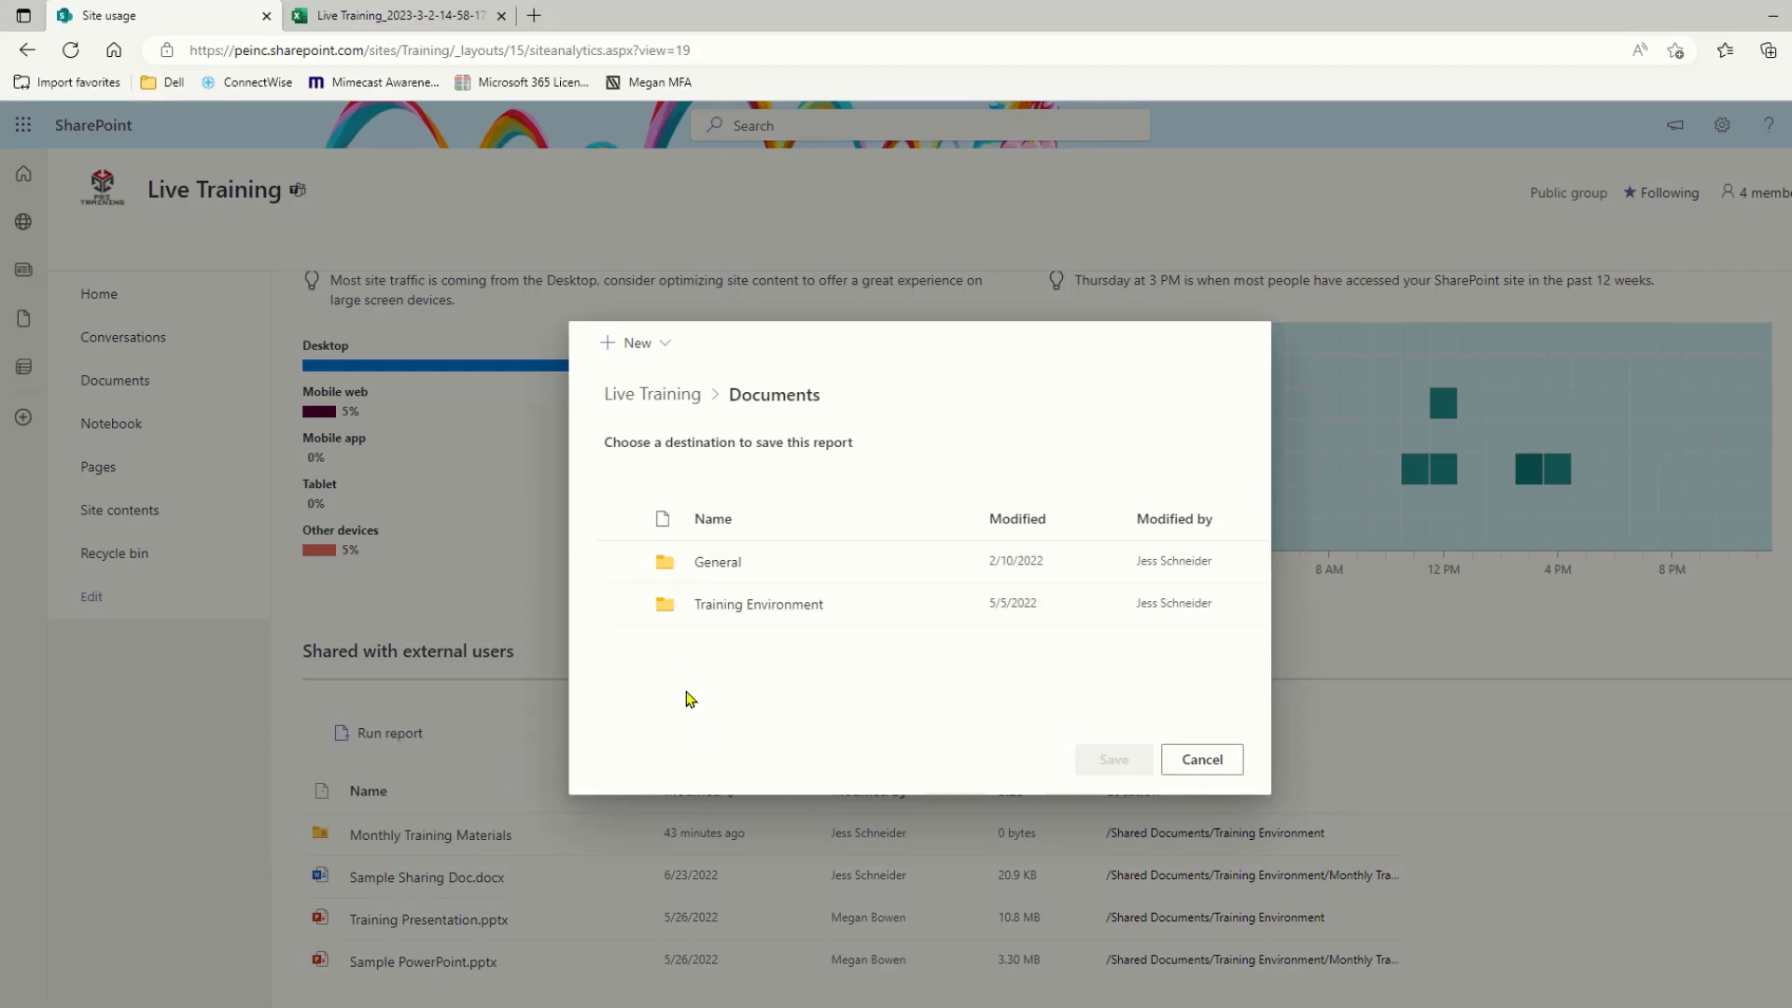
Save the external sharing report into Training Environment's Recordings folder.
click(744, 607)
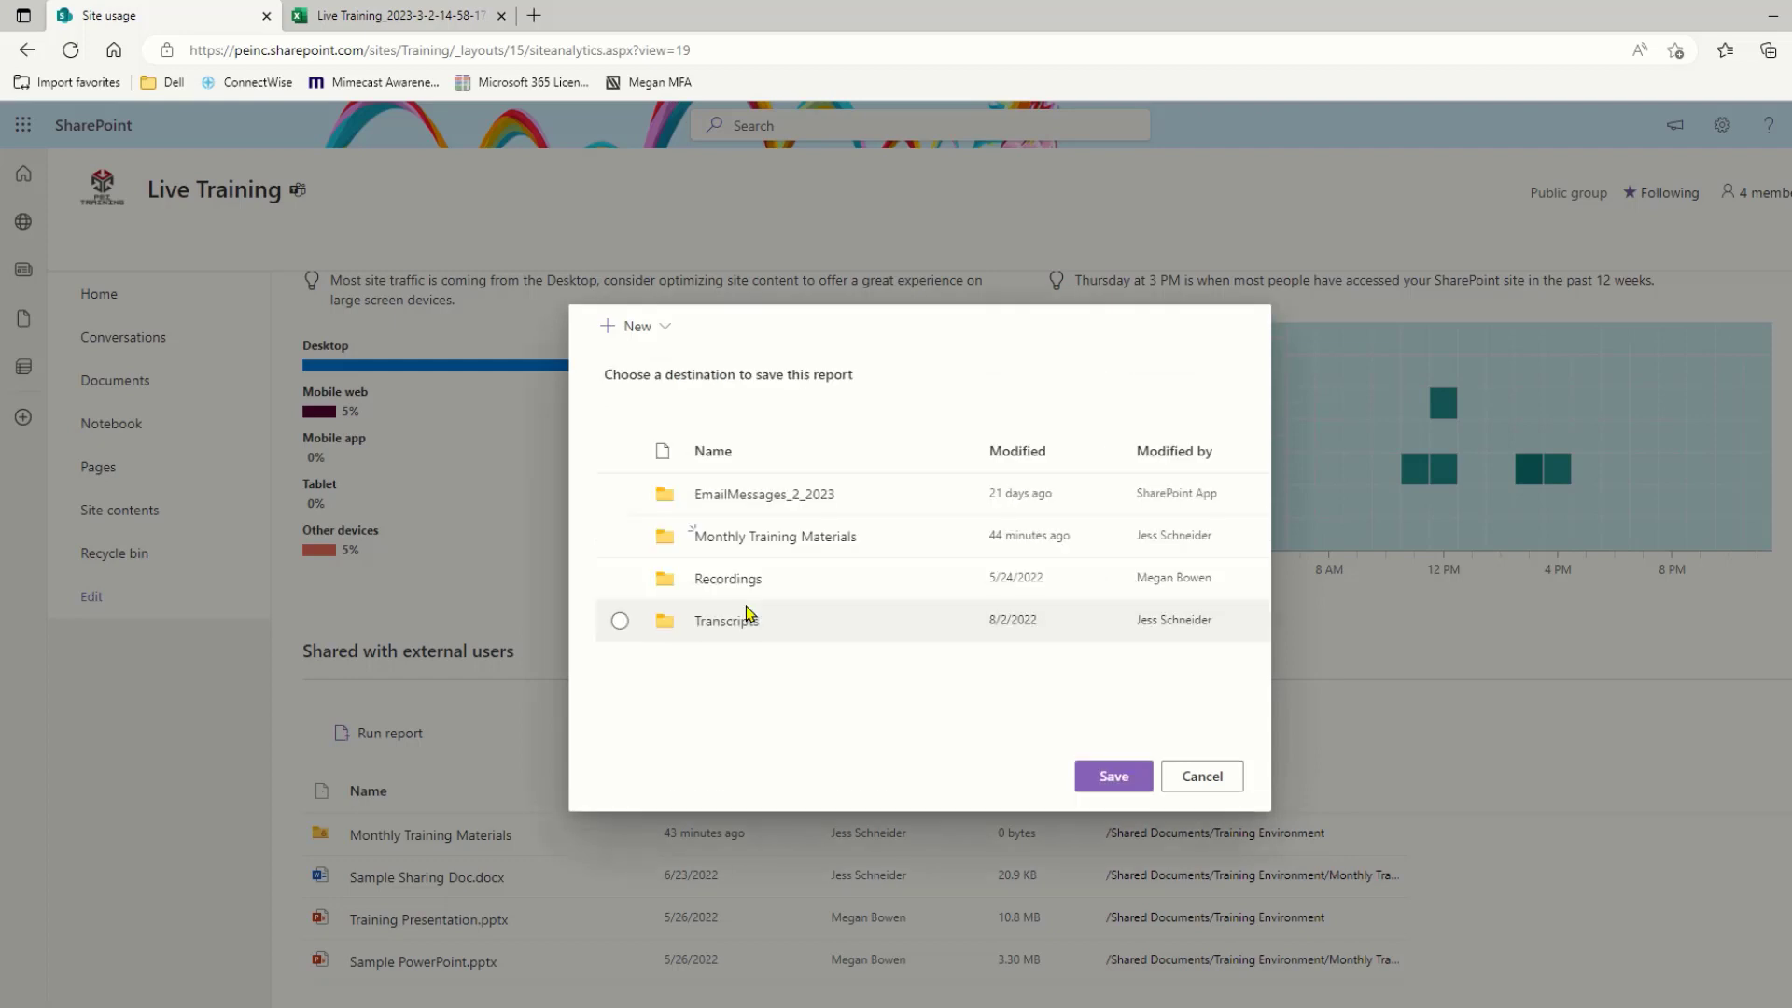
click(620, 579)
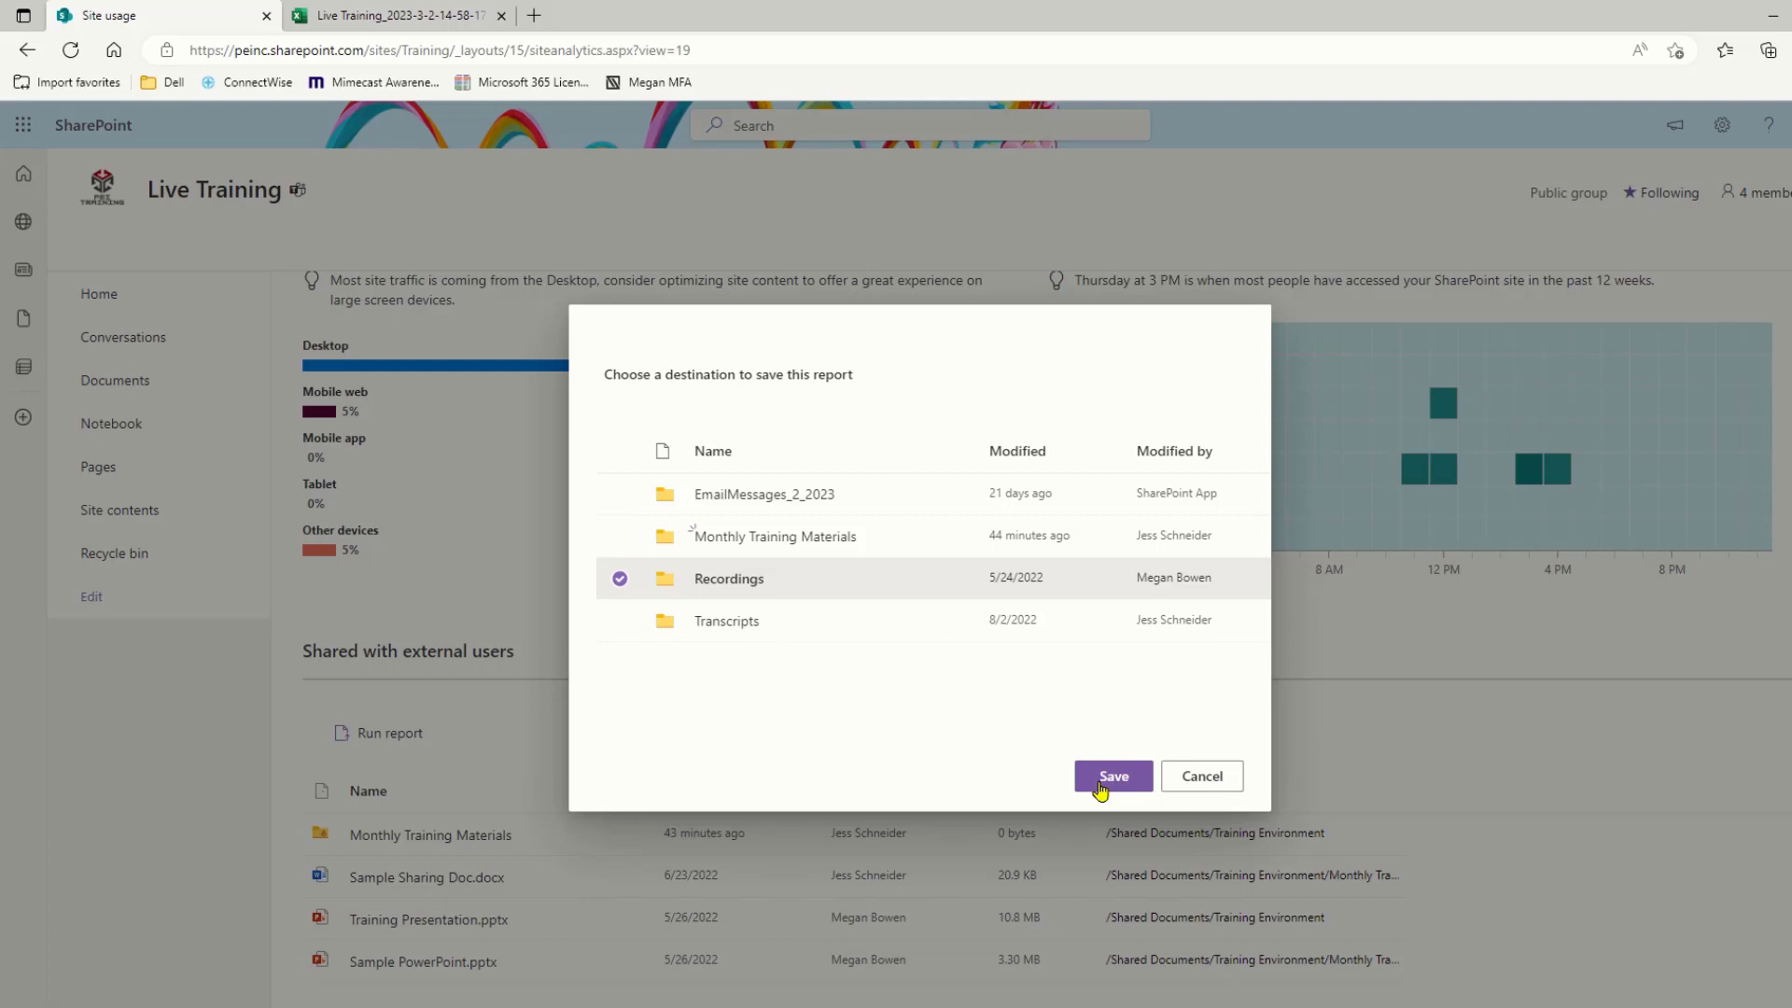
click(1198, 779)
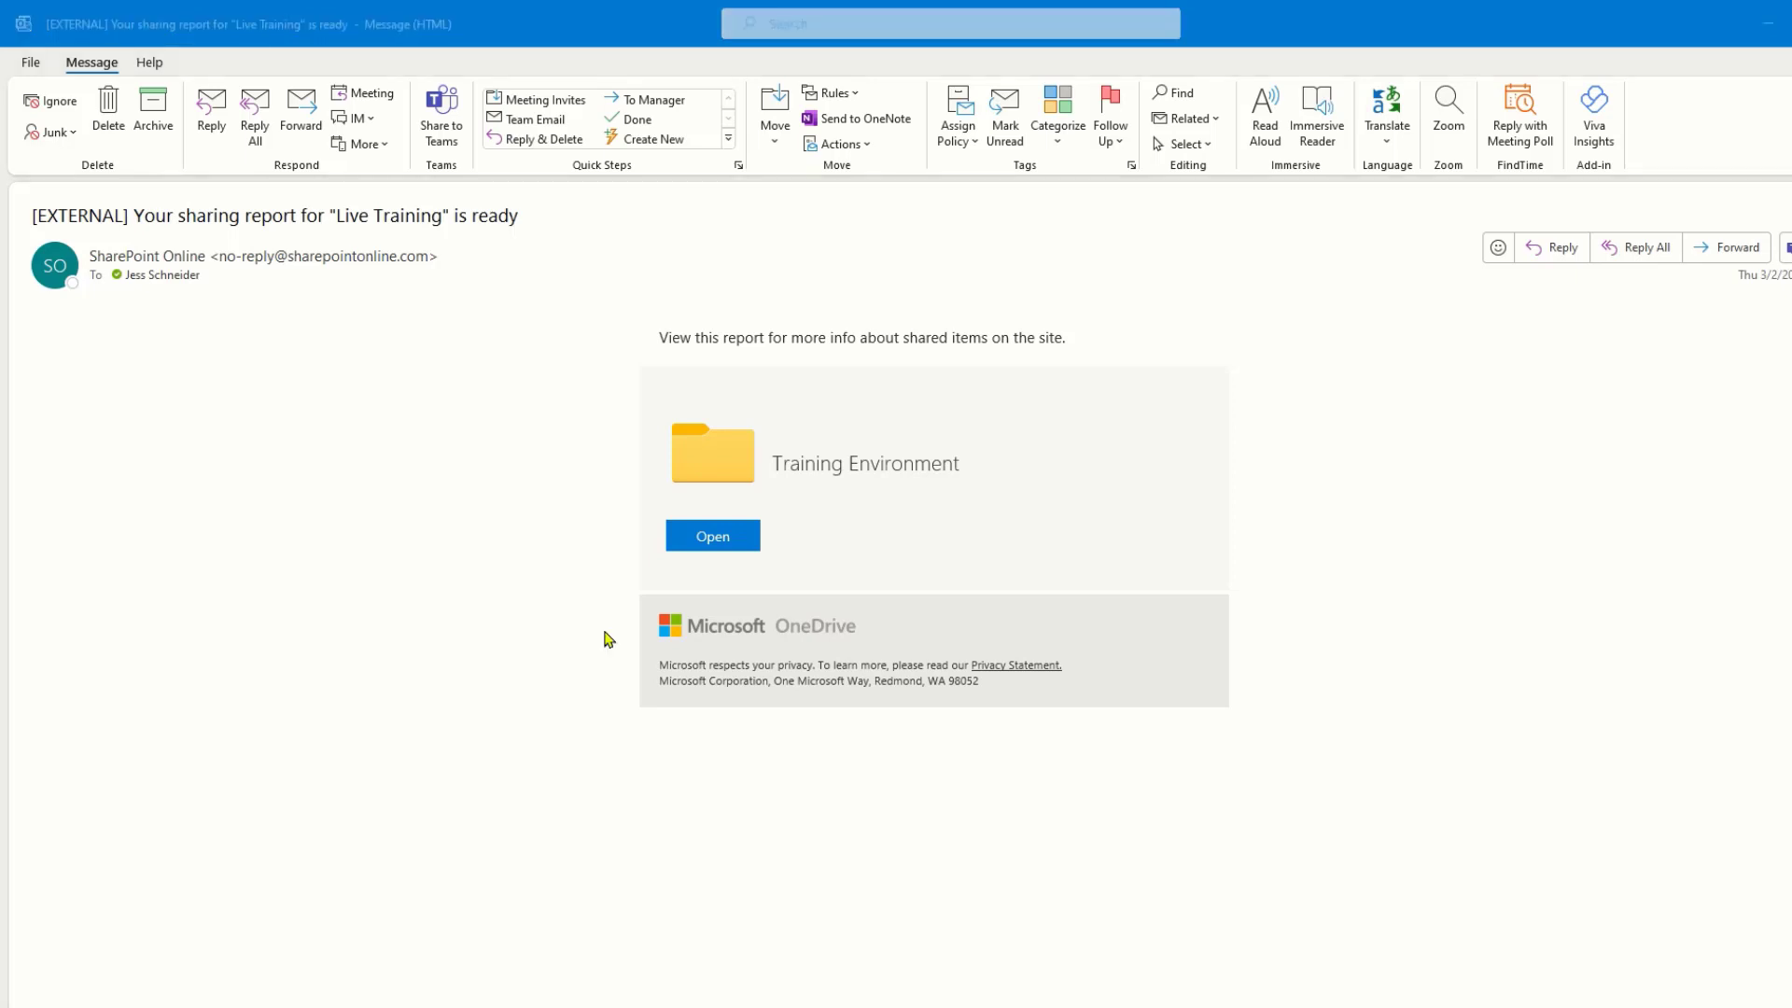
Open the Training Environment folder from the 'Your sharing report is ready' email.
click(710, 540)
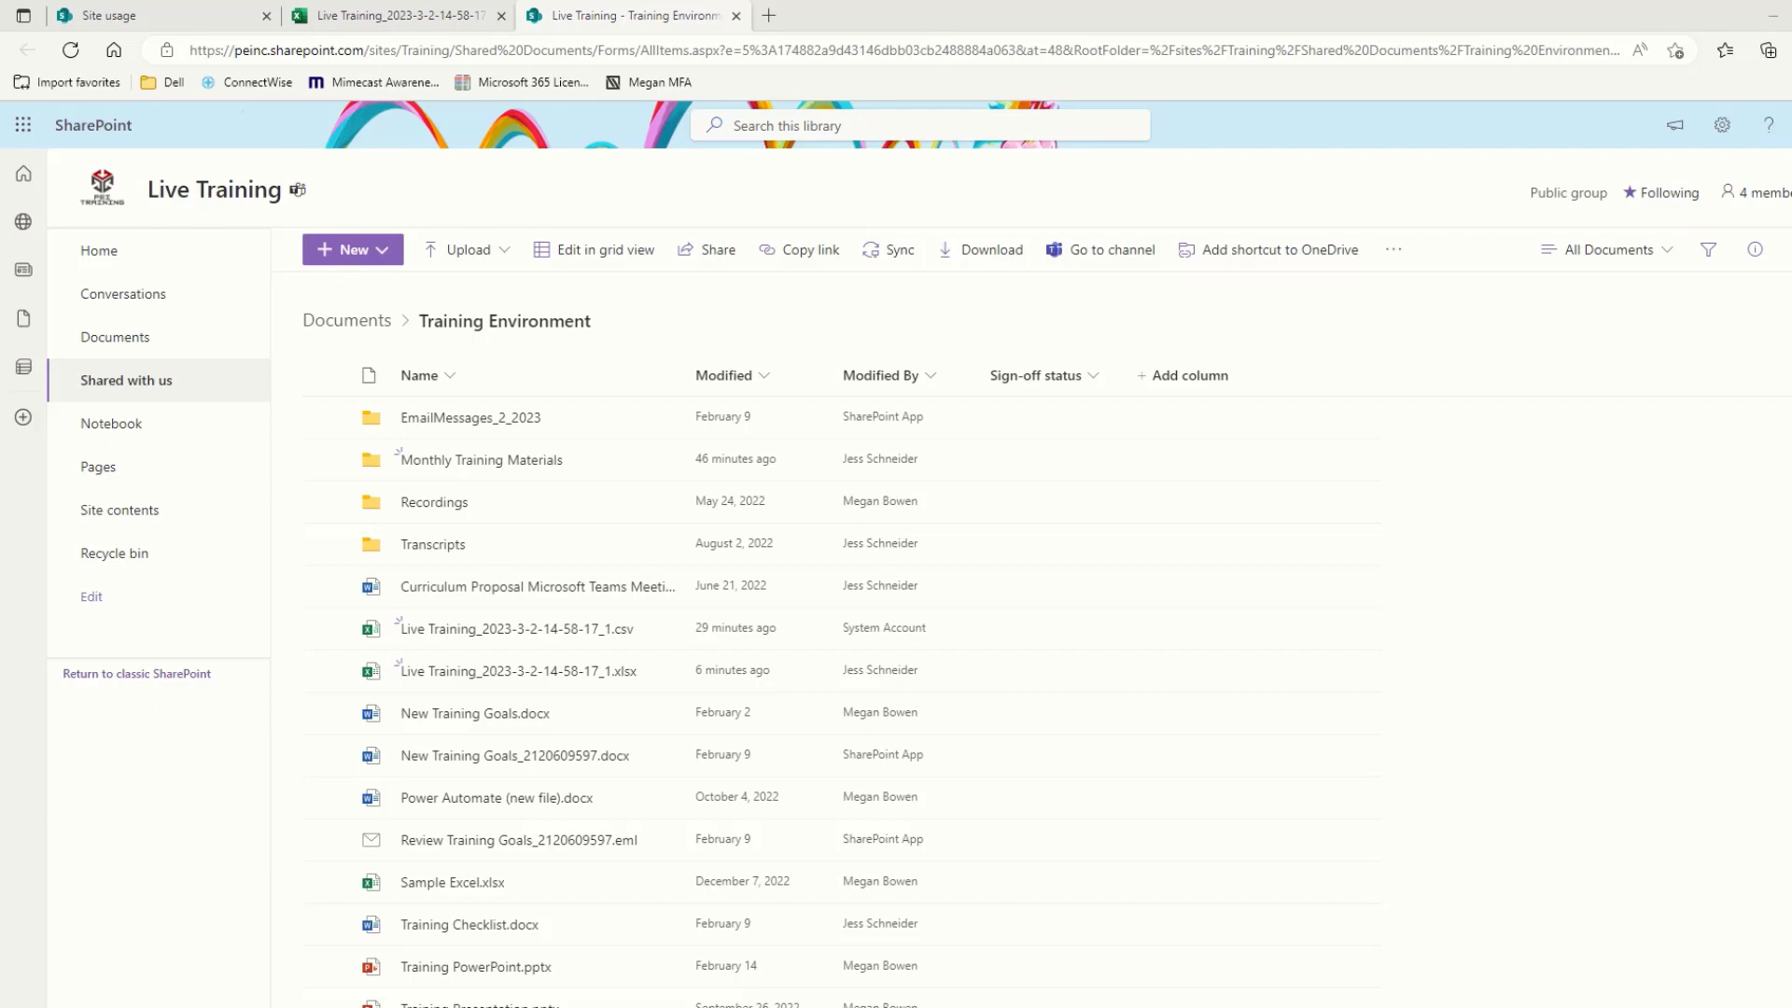
click(438, 19)
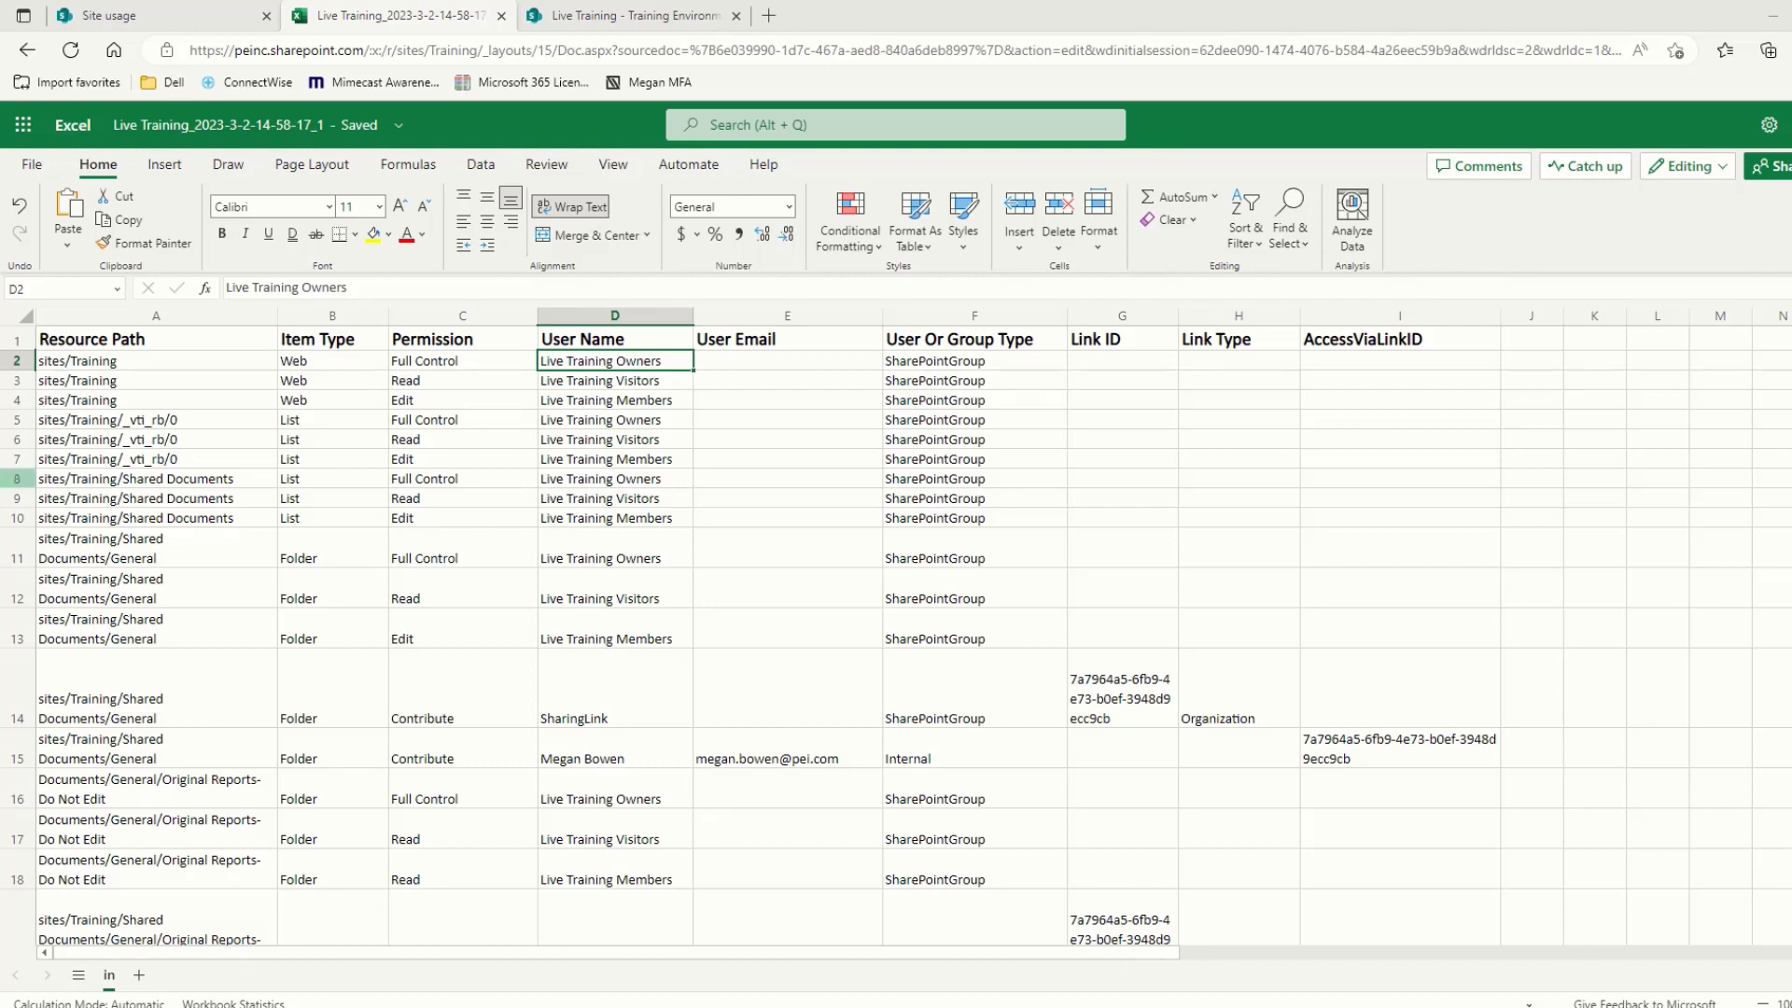
click(1040, 345)
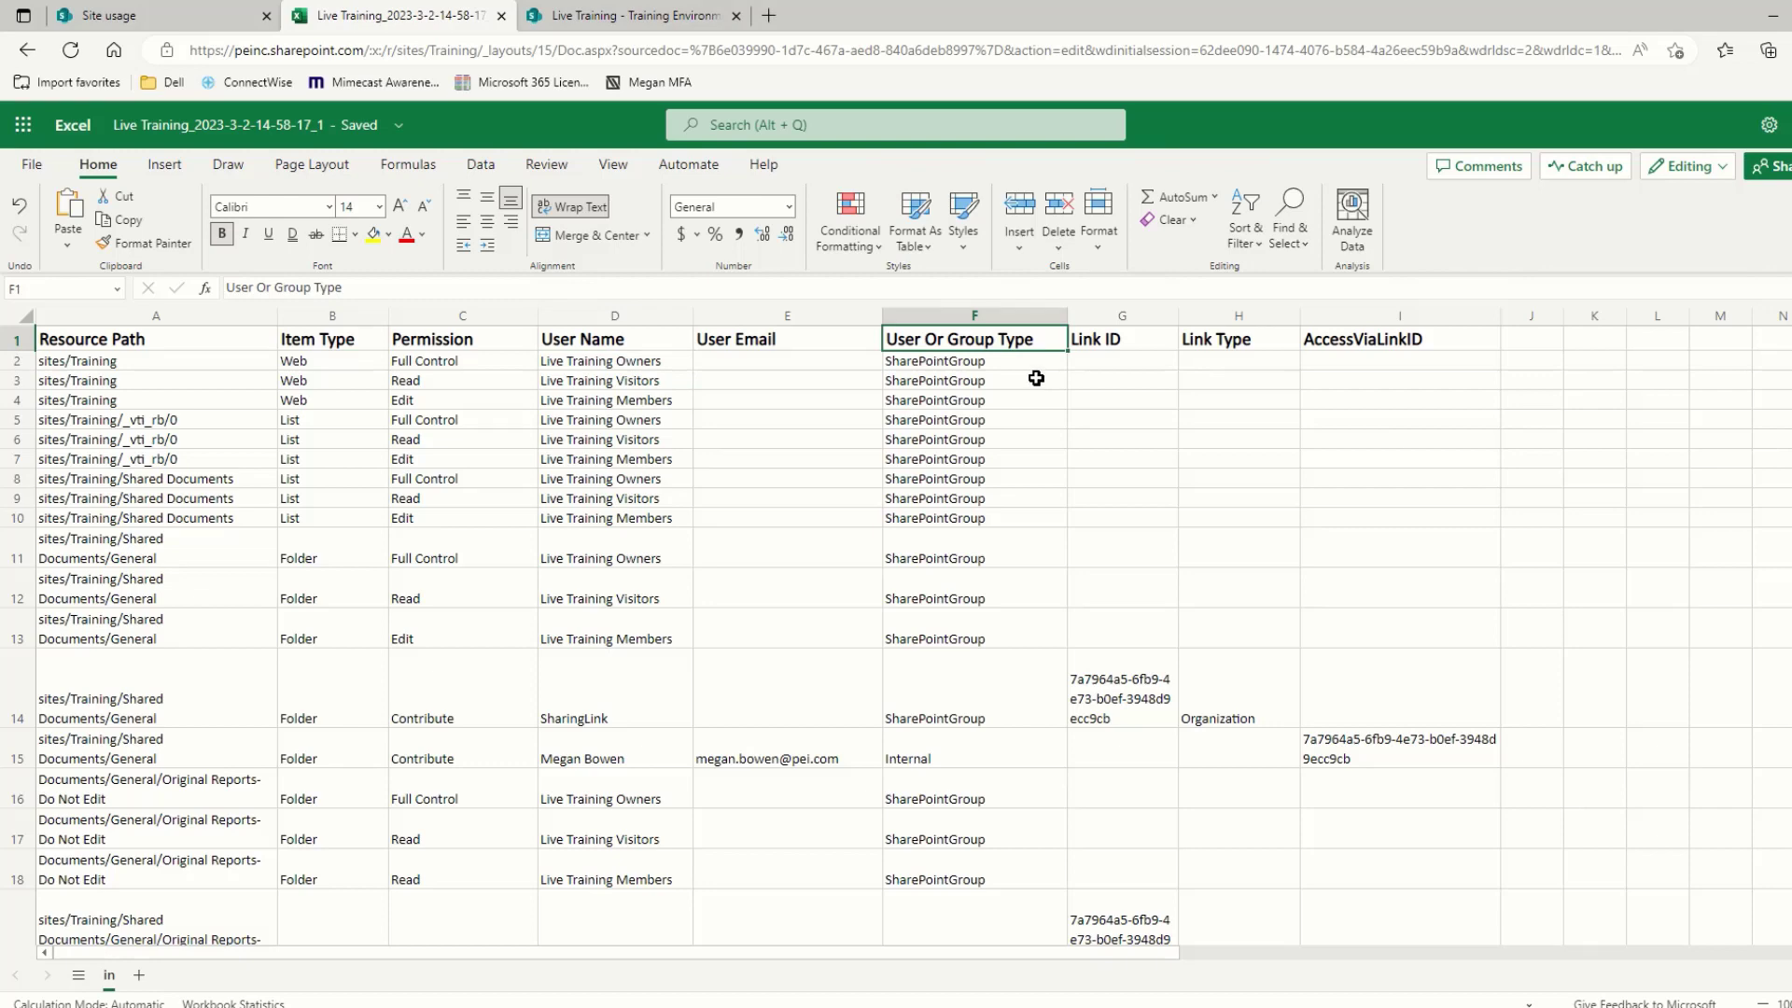
scroll(1023, 410, down, 6)
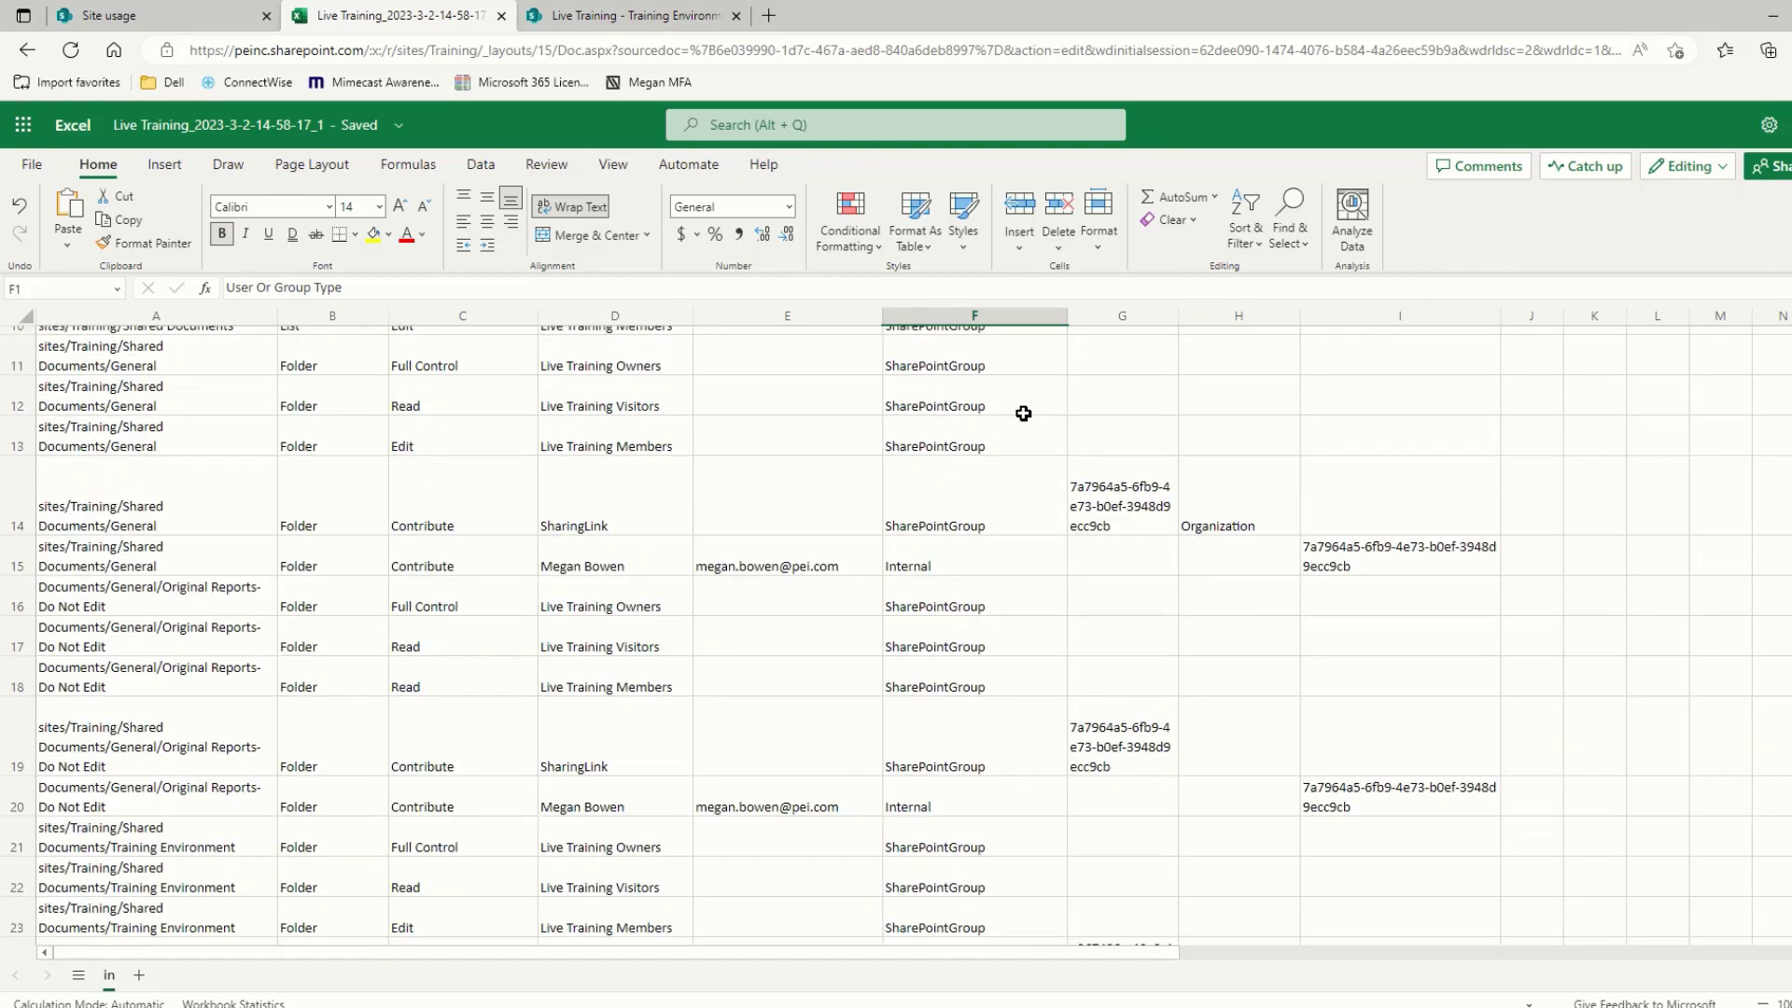
scroll(1023, 419, down, 6)
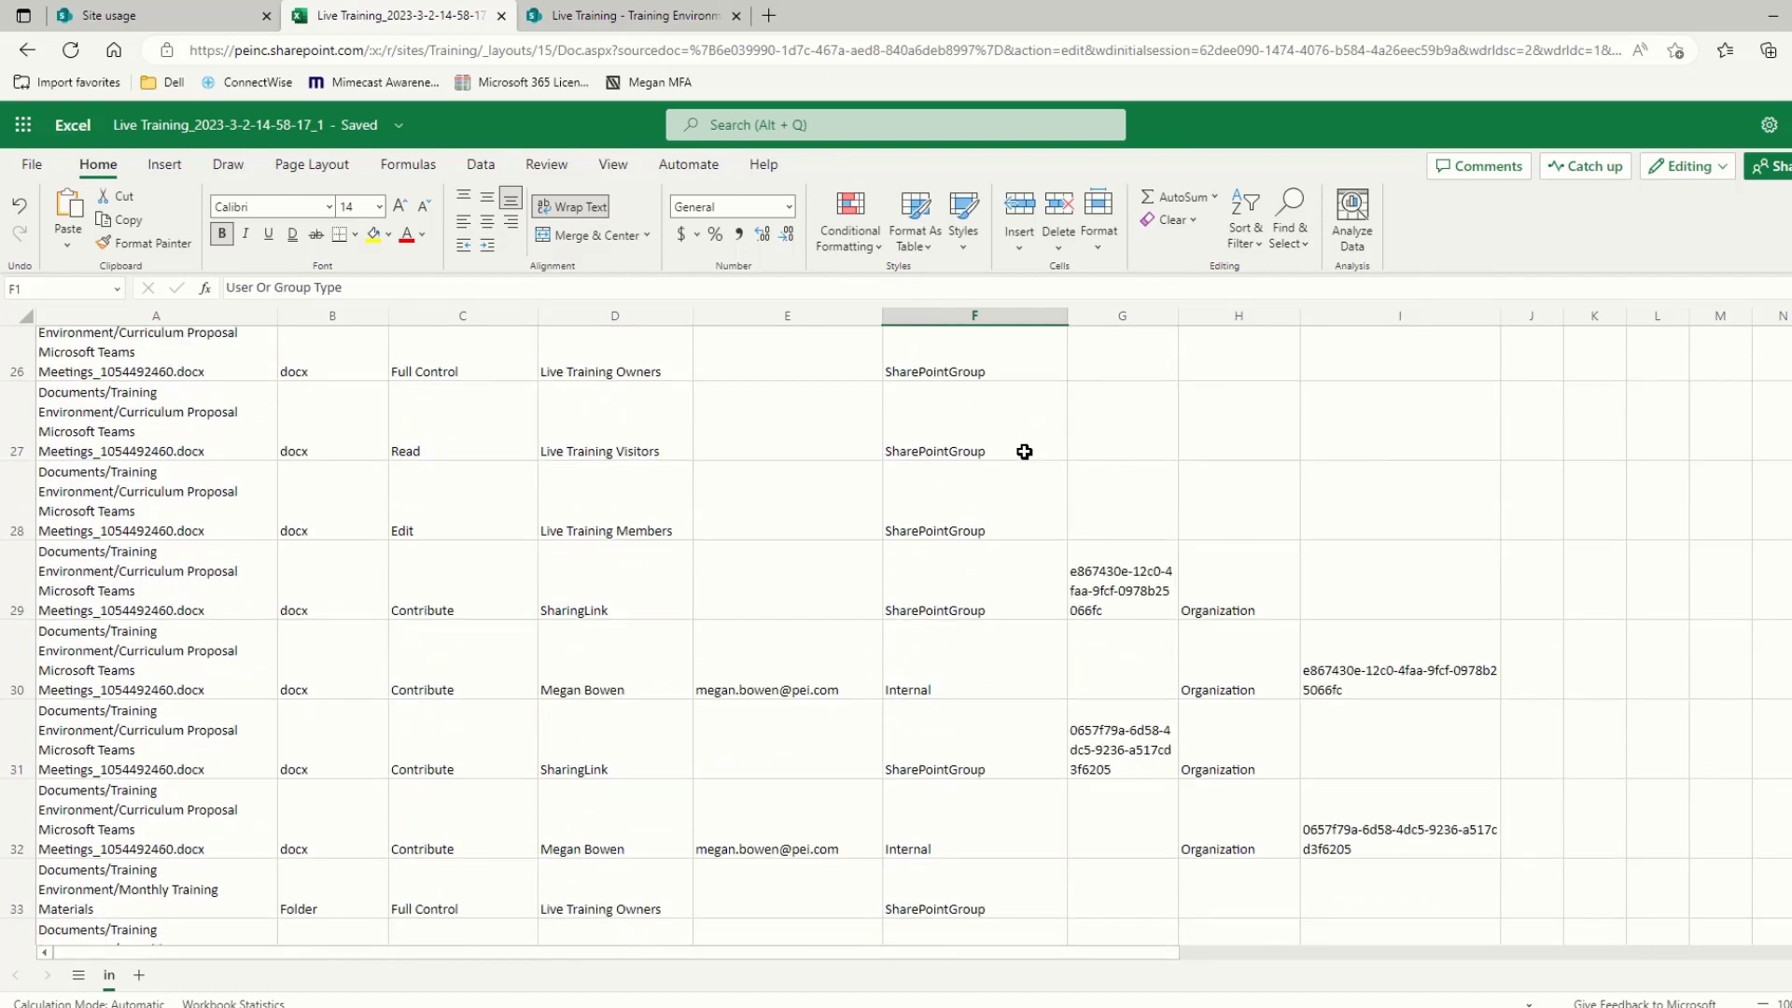
scroll(1024, 452, down, 3)
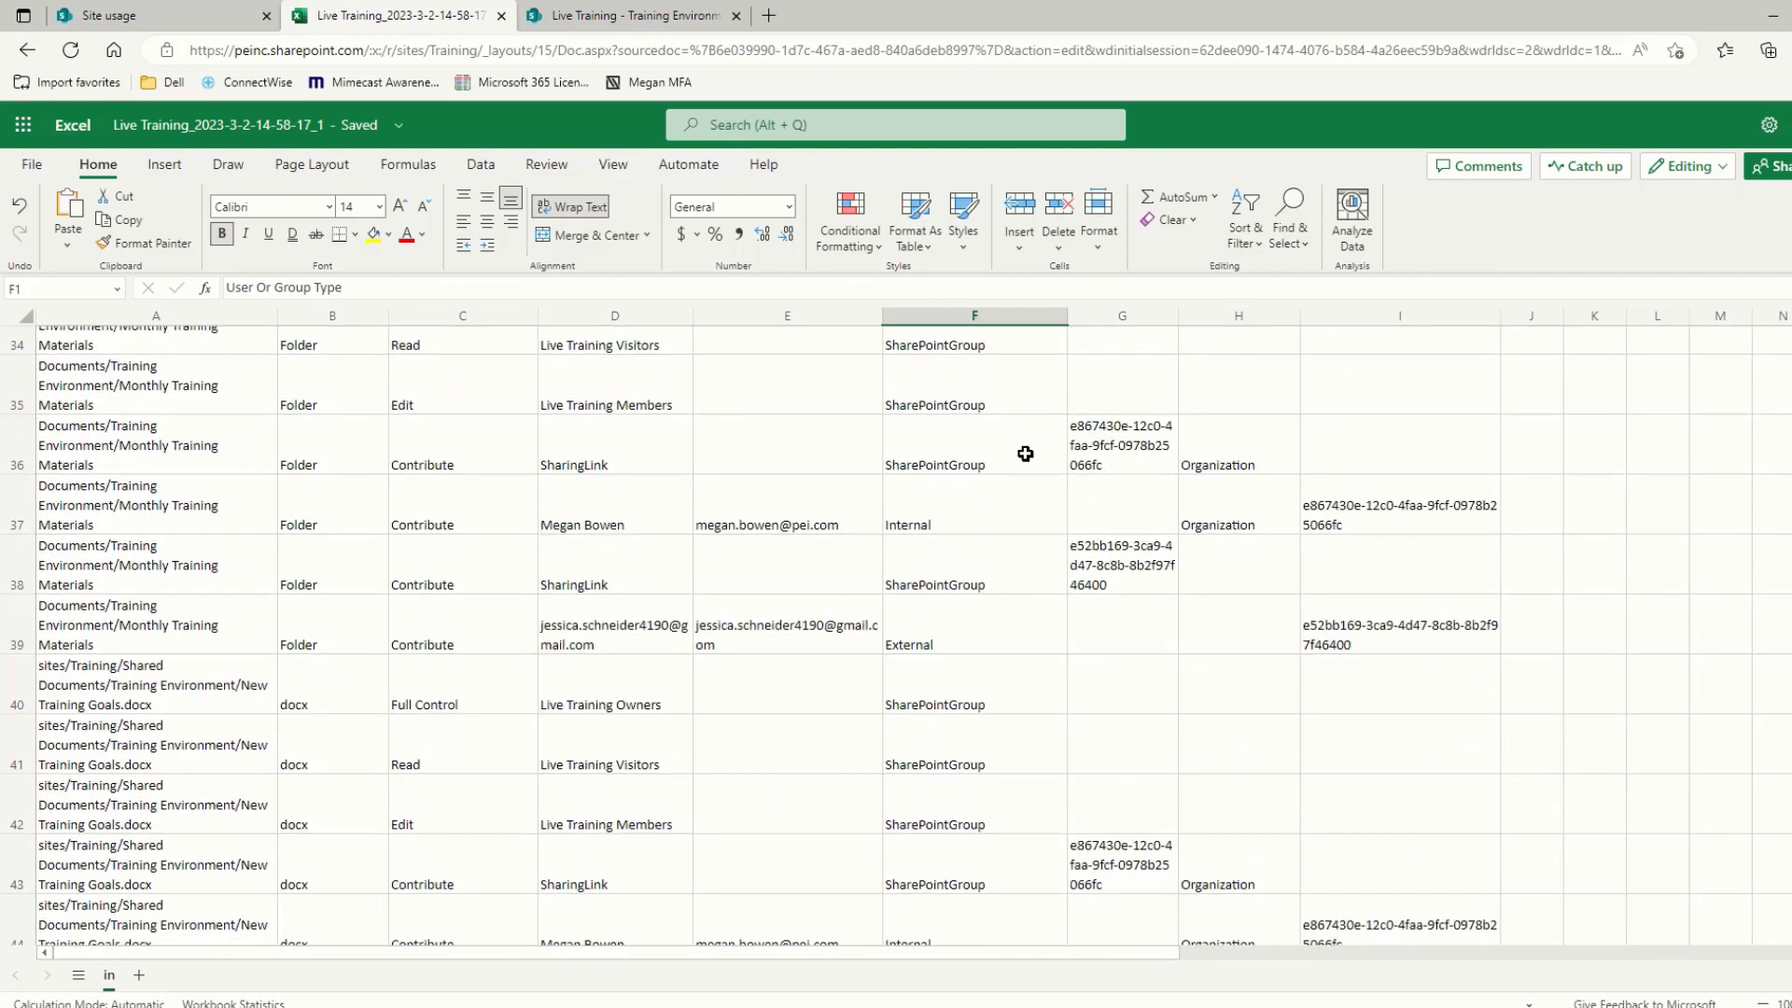
click(968, 615)
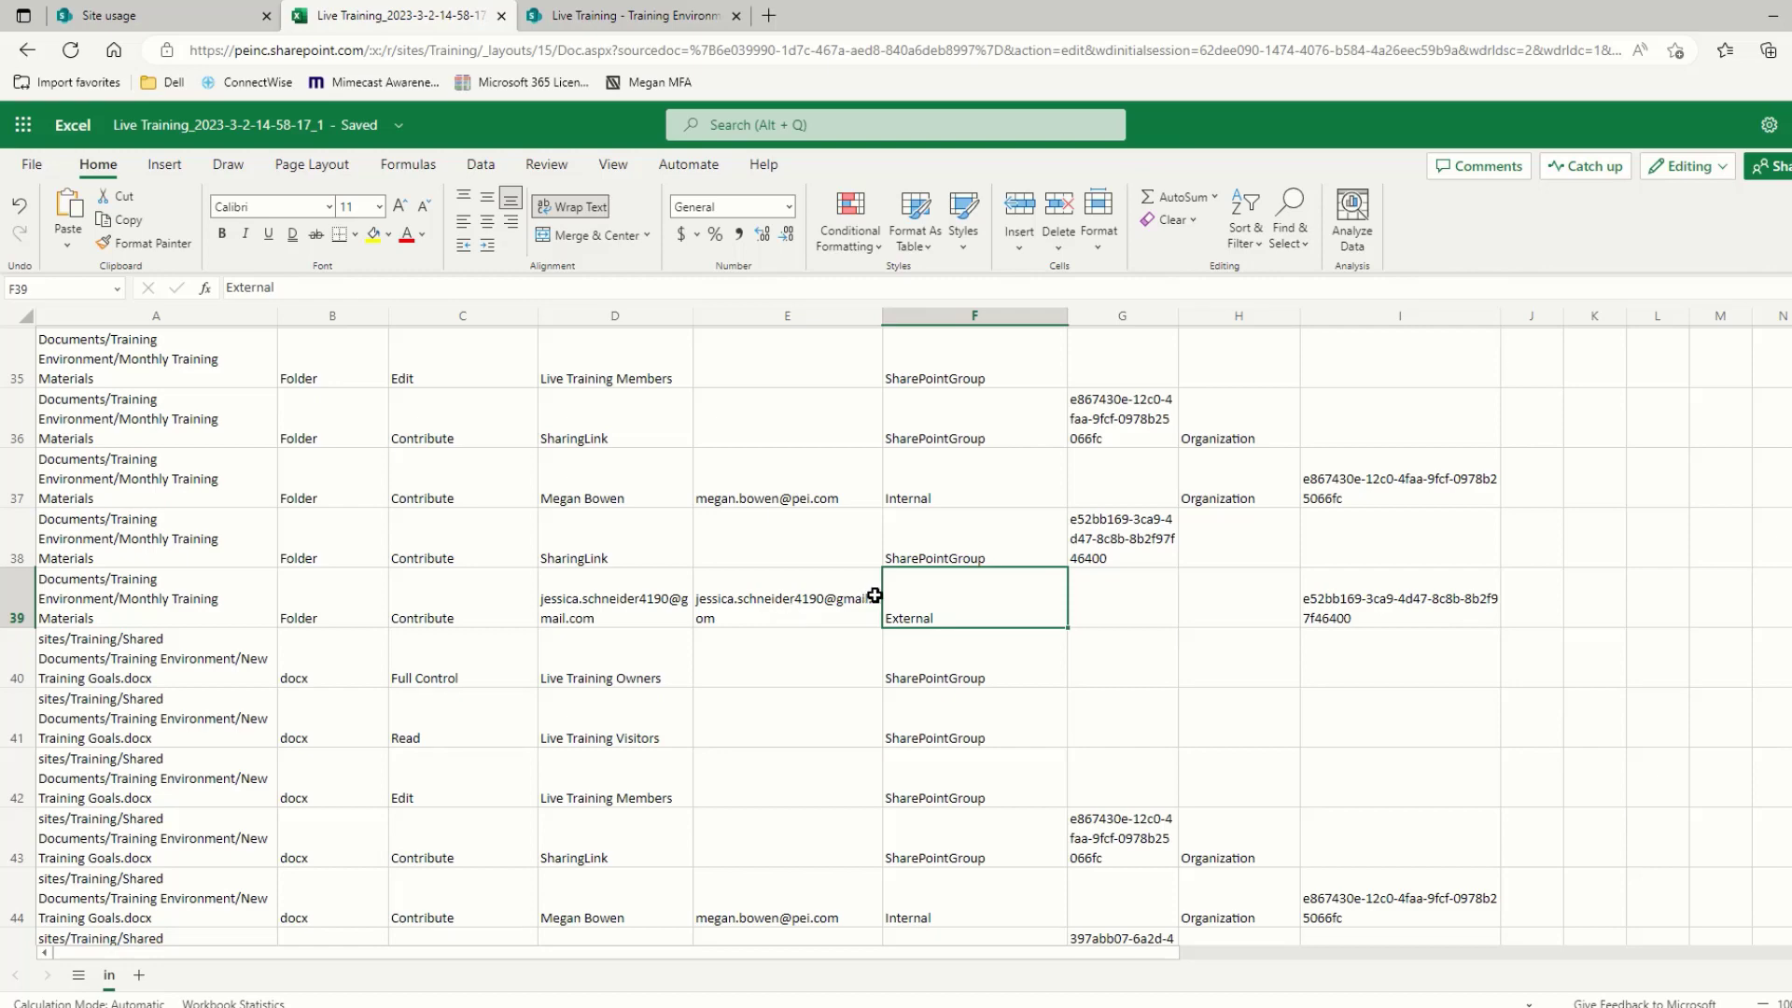
scroll(649, 583, up, 10)
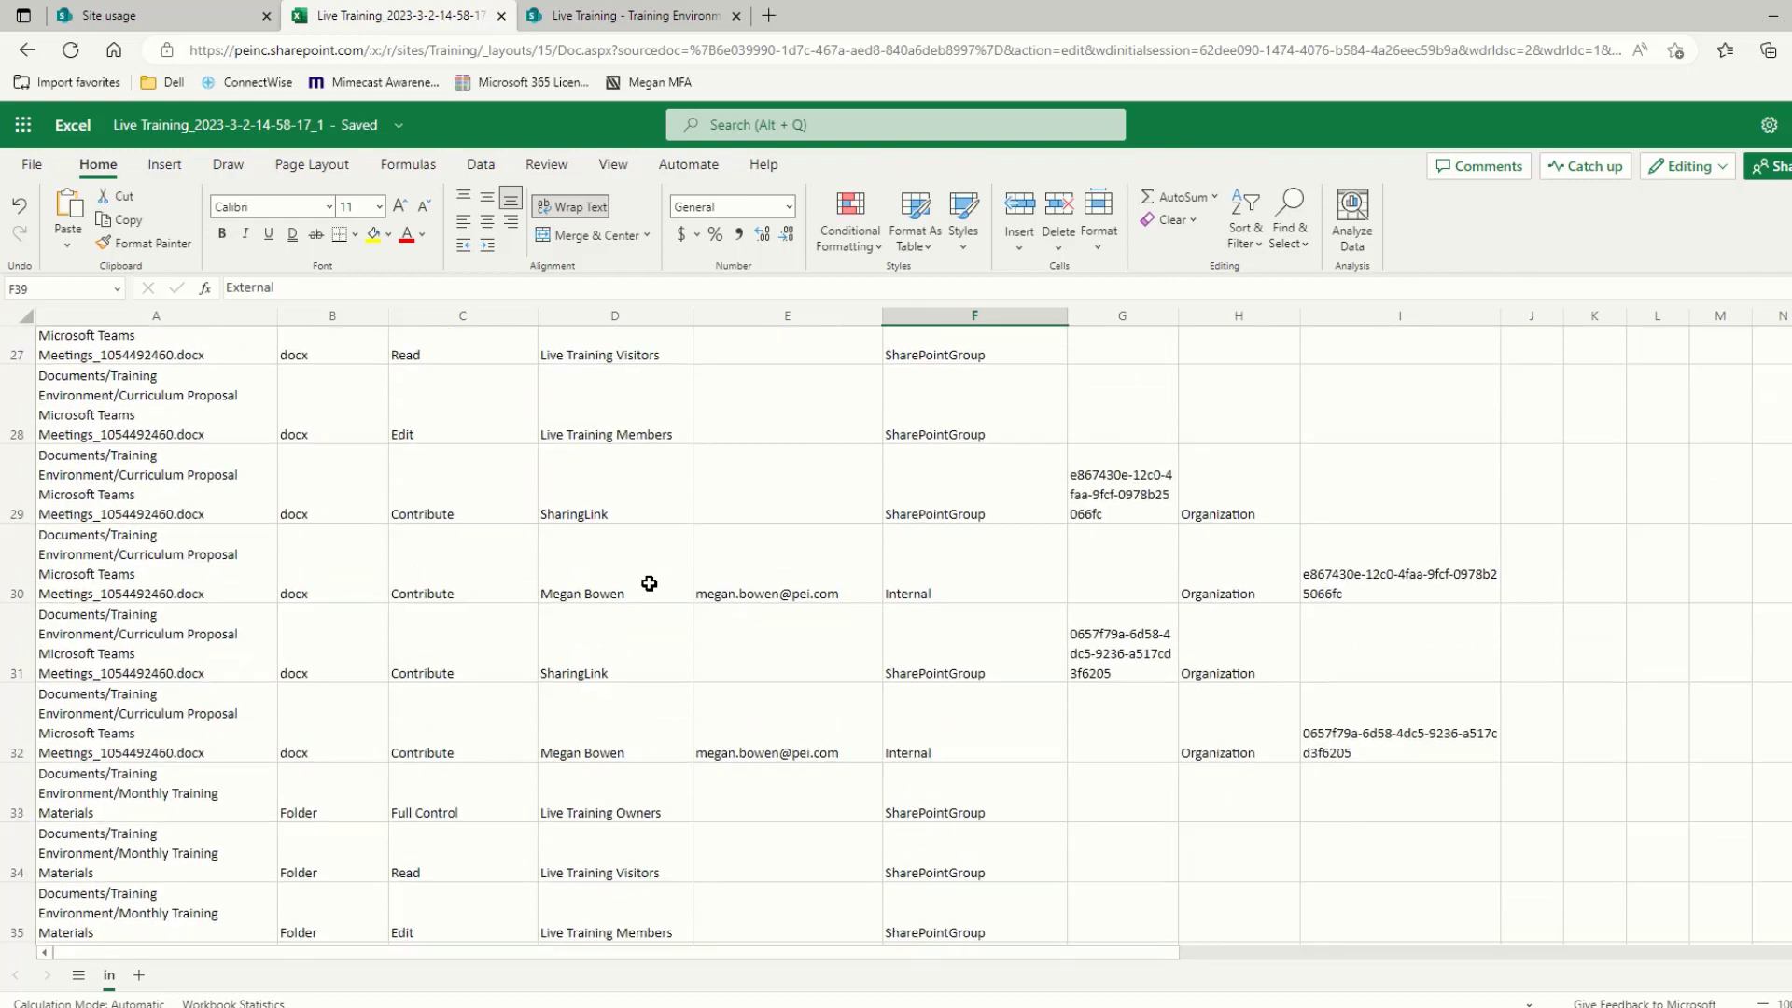
scroll(649, 579, up, 5)
scroll(616, 364, down, 2)
scroll(624, 453, up, 2)
click(629, 375)
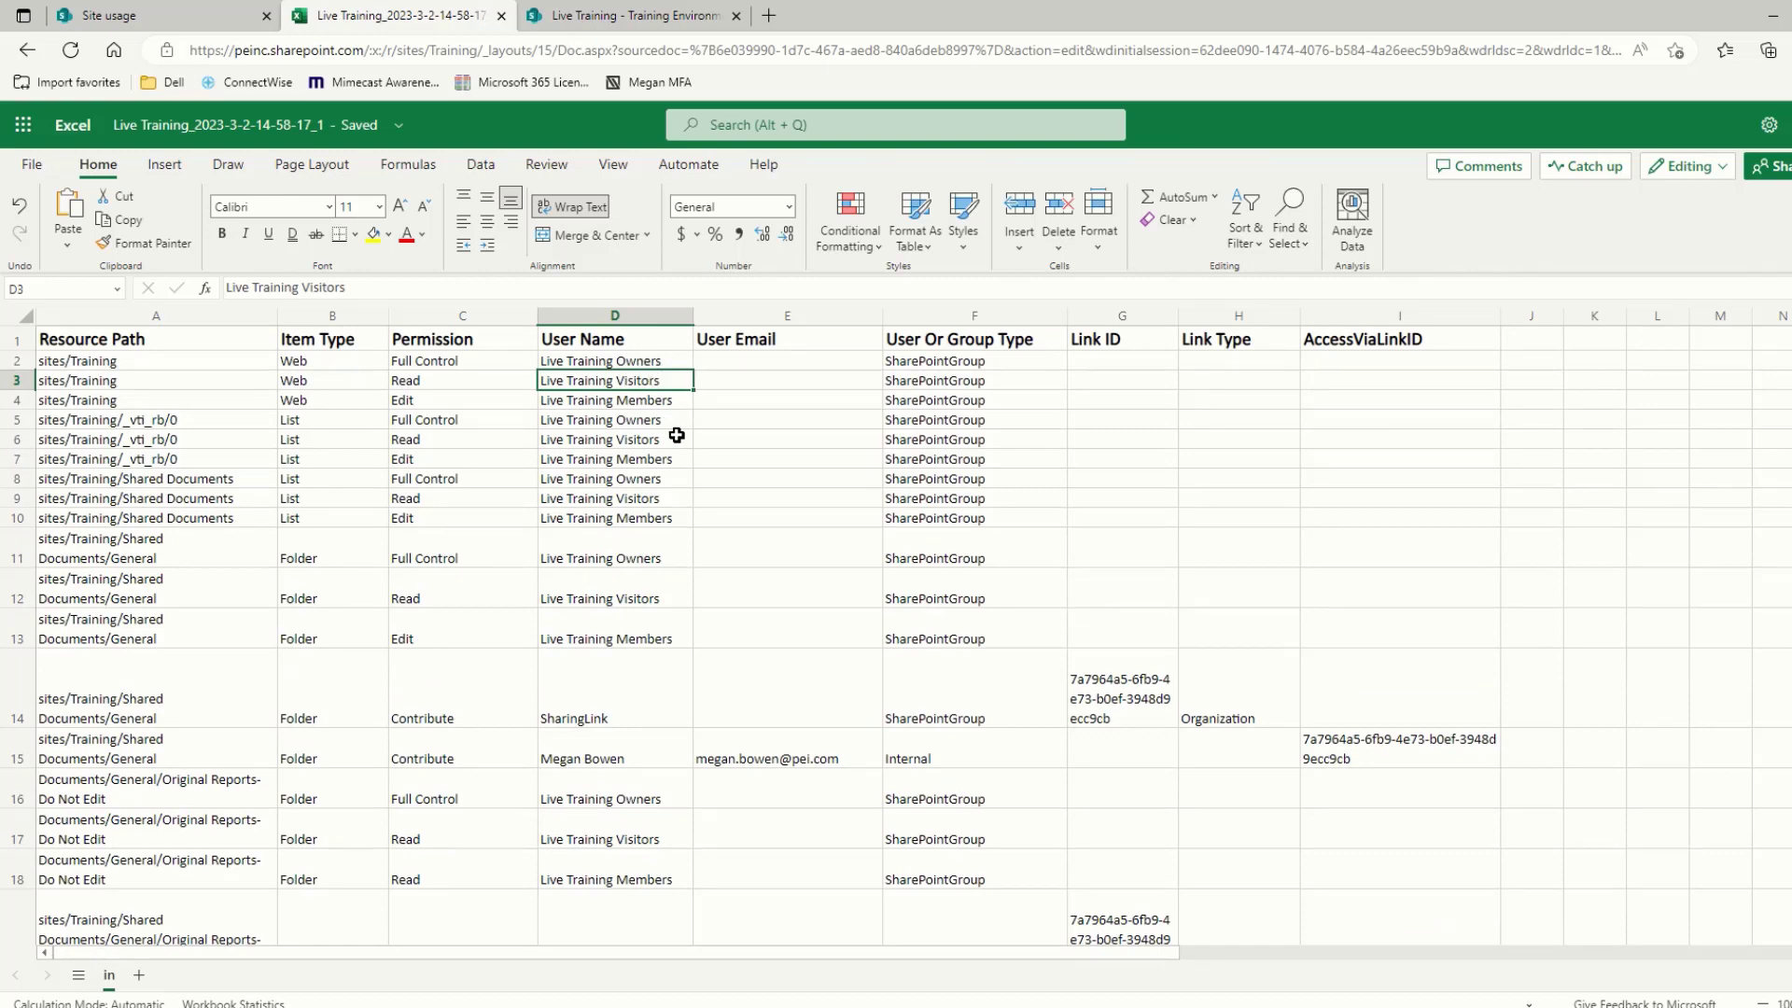
scroll(676, 432, down, 2)
click(598, 613)
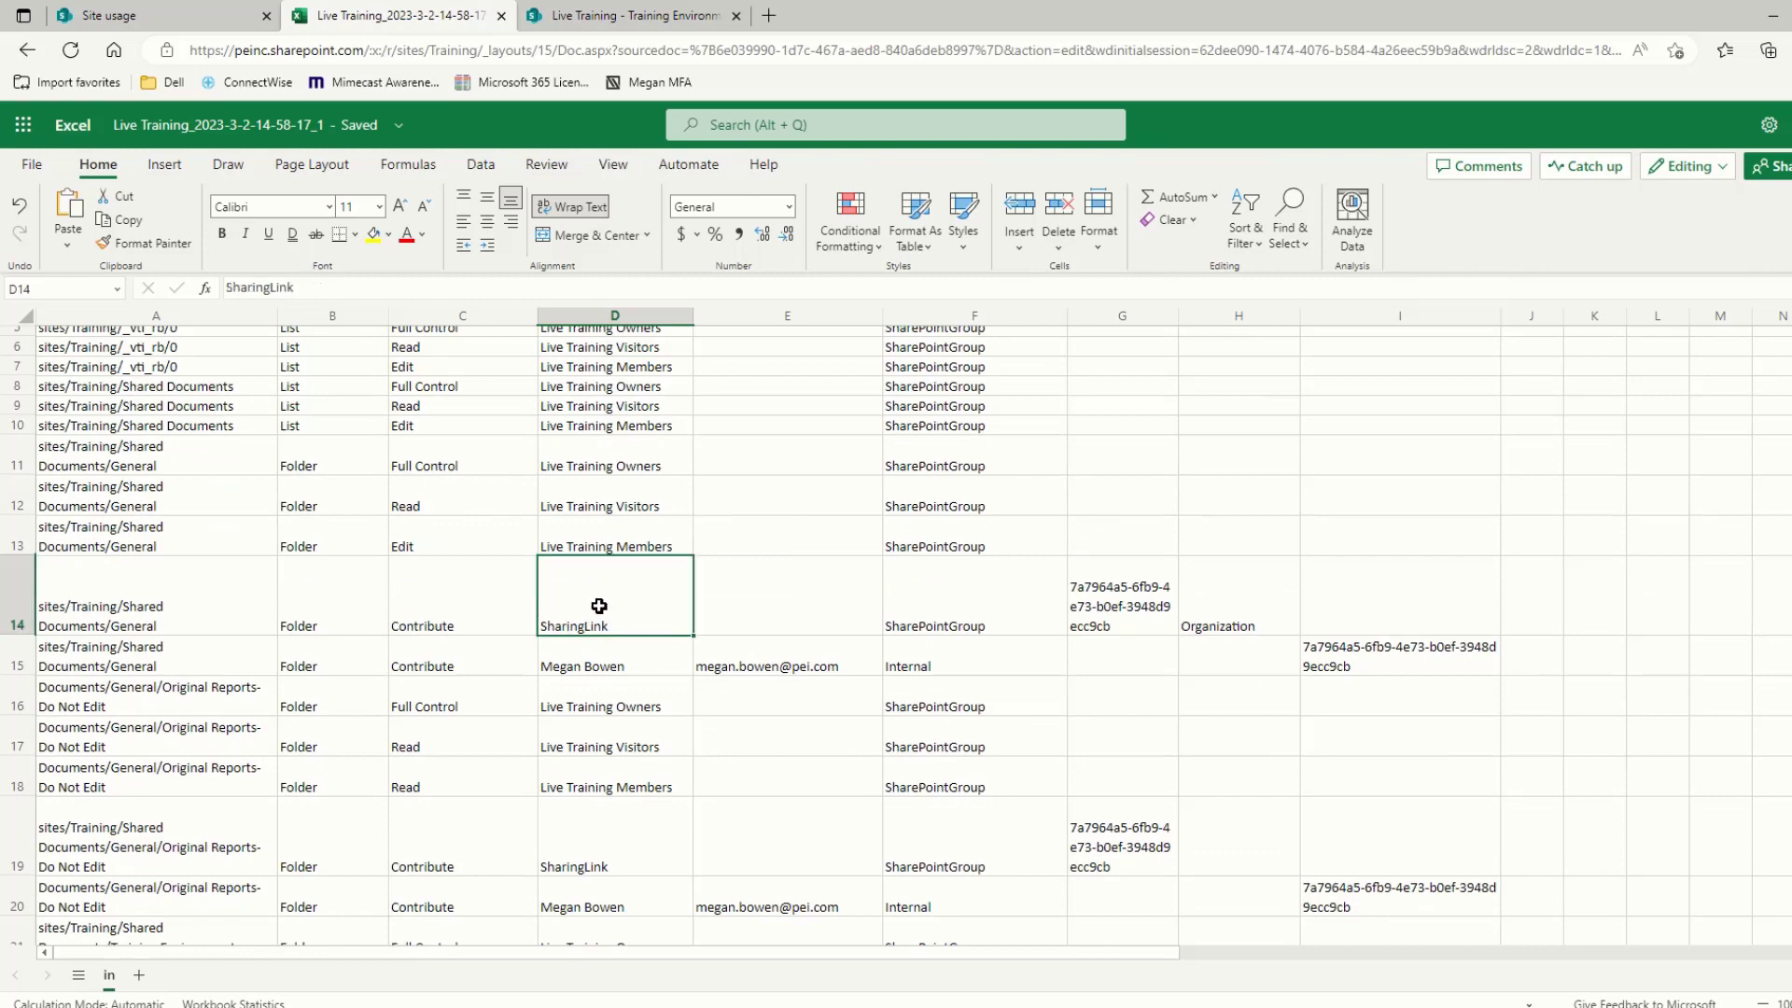
scroll(598, 606, up, 2)
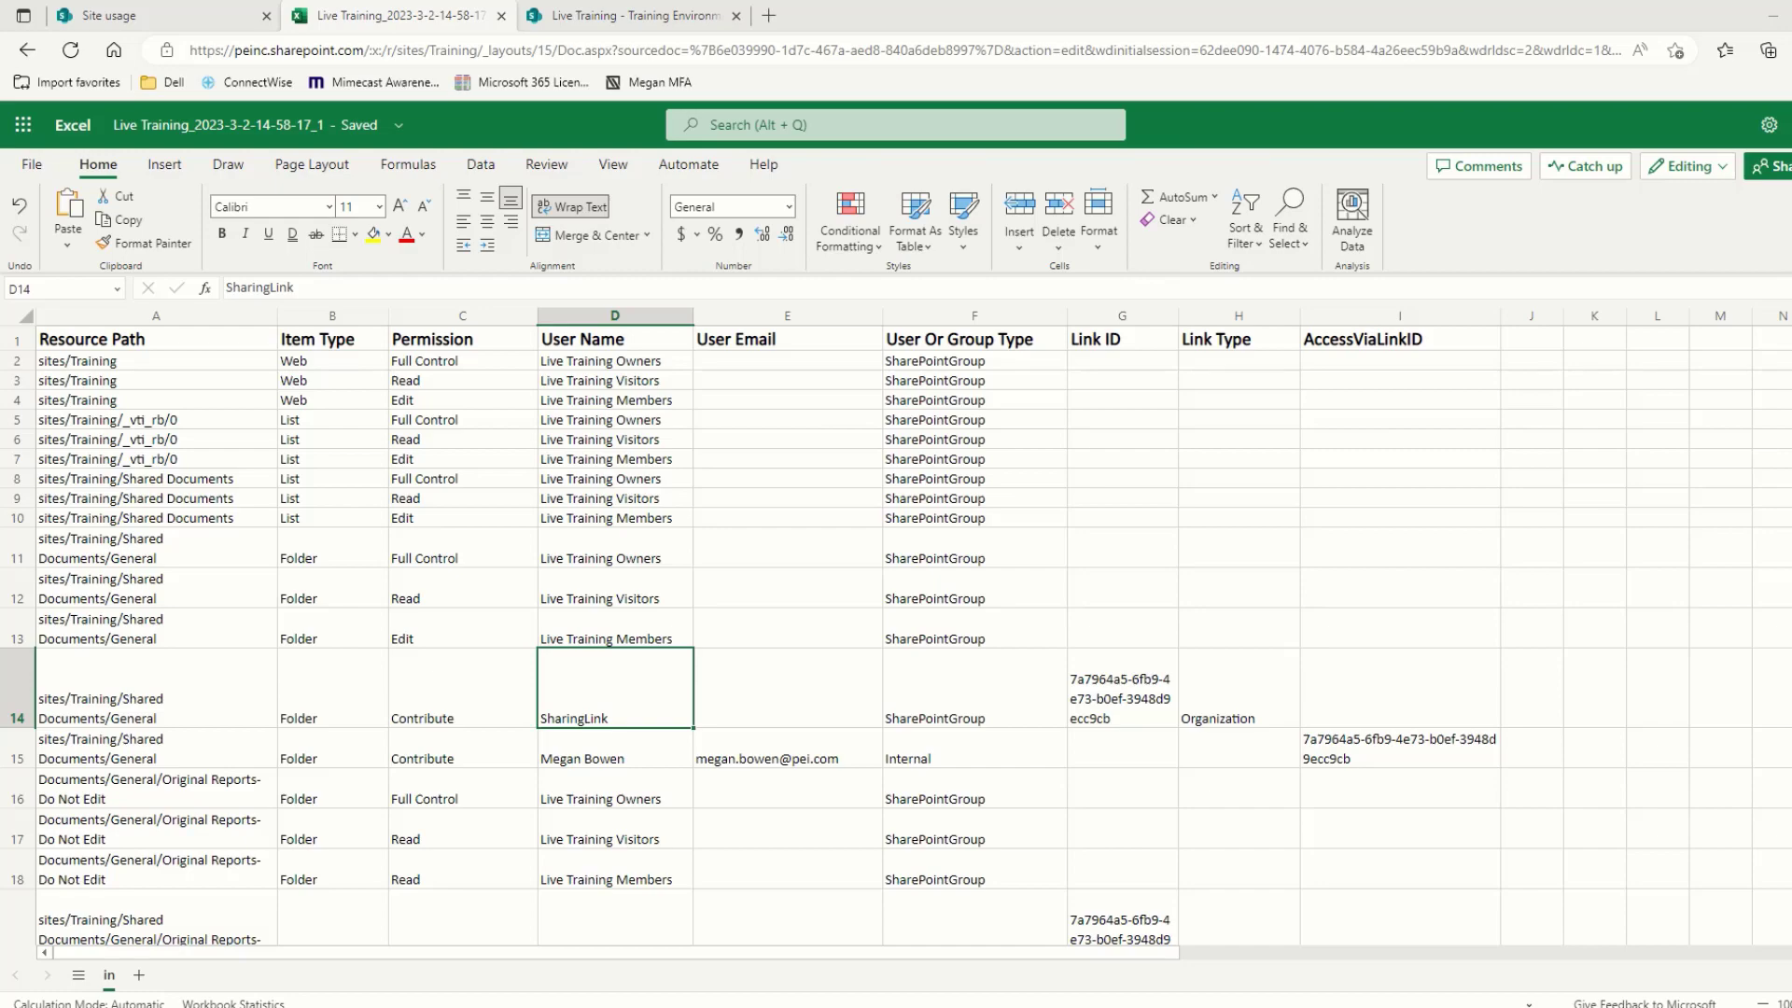
Review row 80's Transcripts path, SharingLink user and Specific People link type, then return to Training Environment.
scroll(821, 693, down, 12)
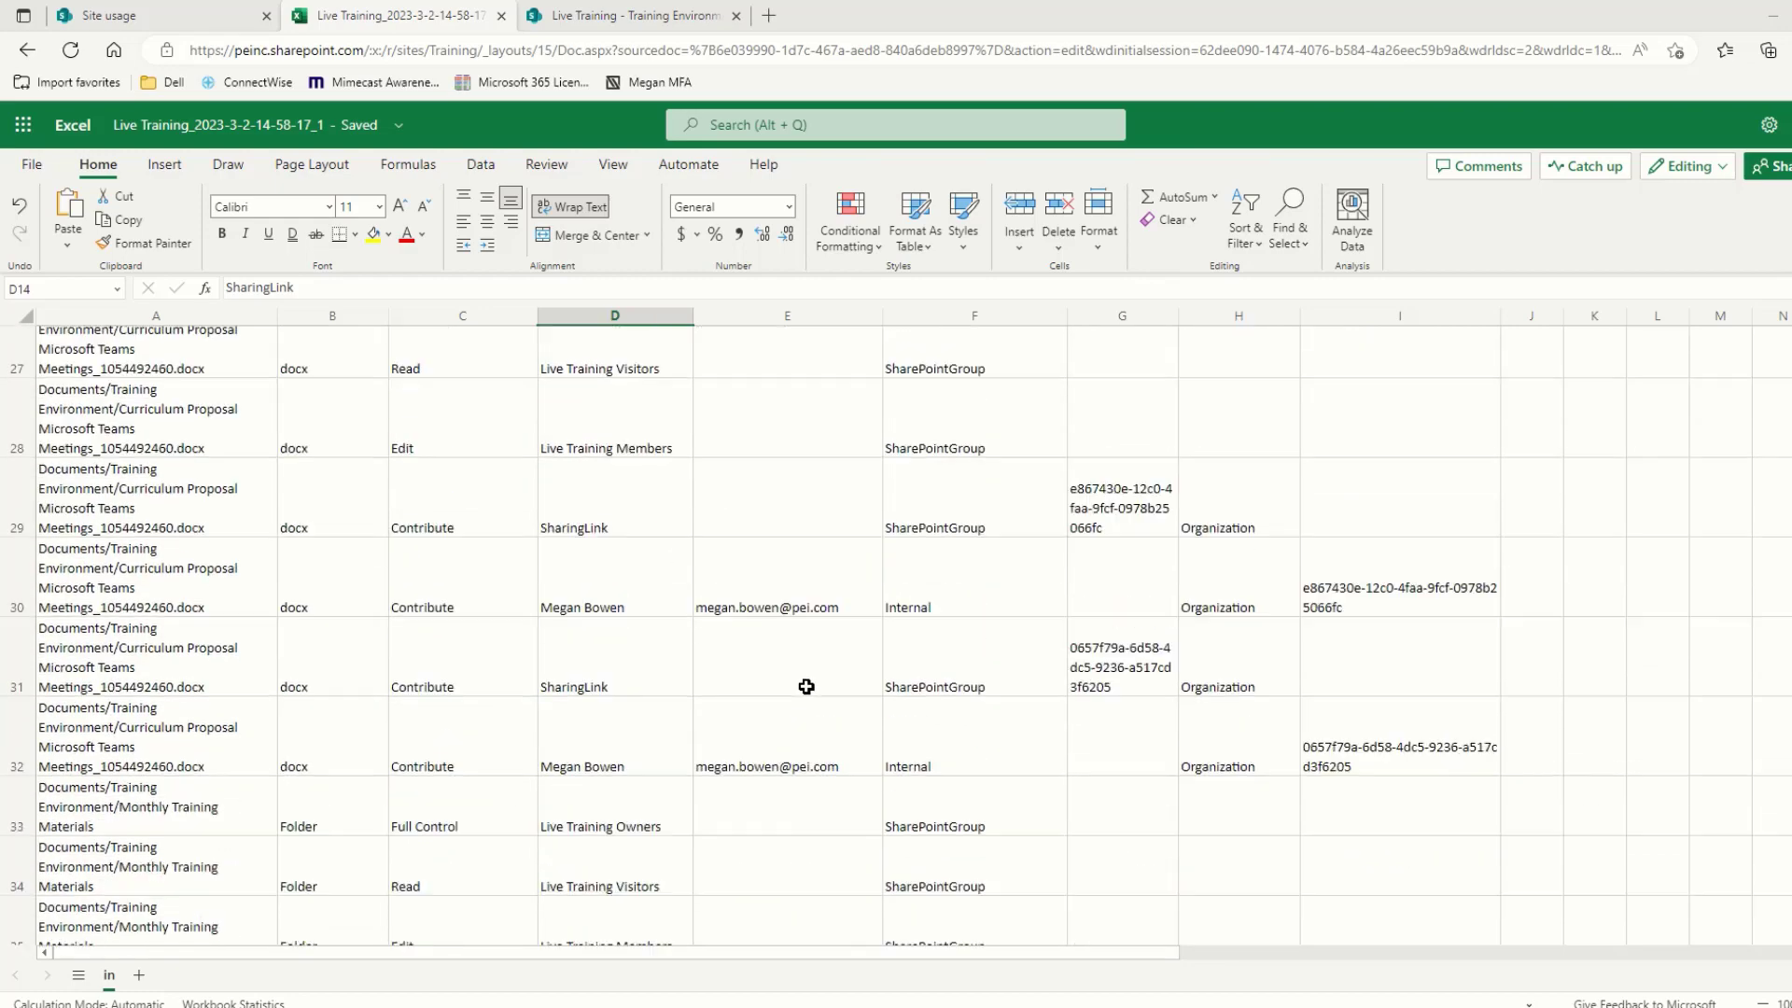
scroll(797, 687, down, 7)
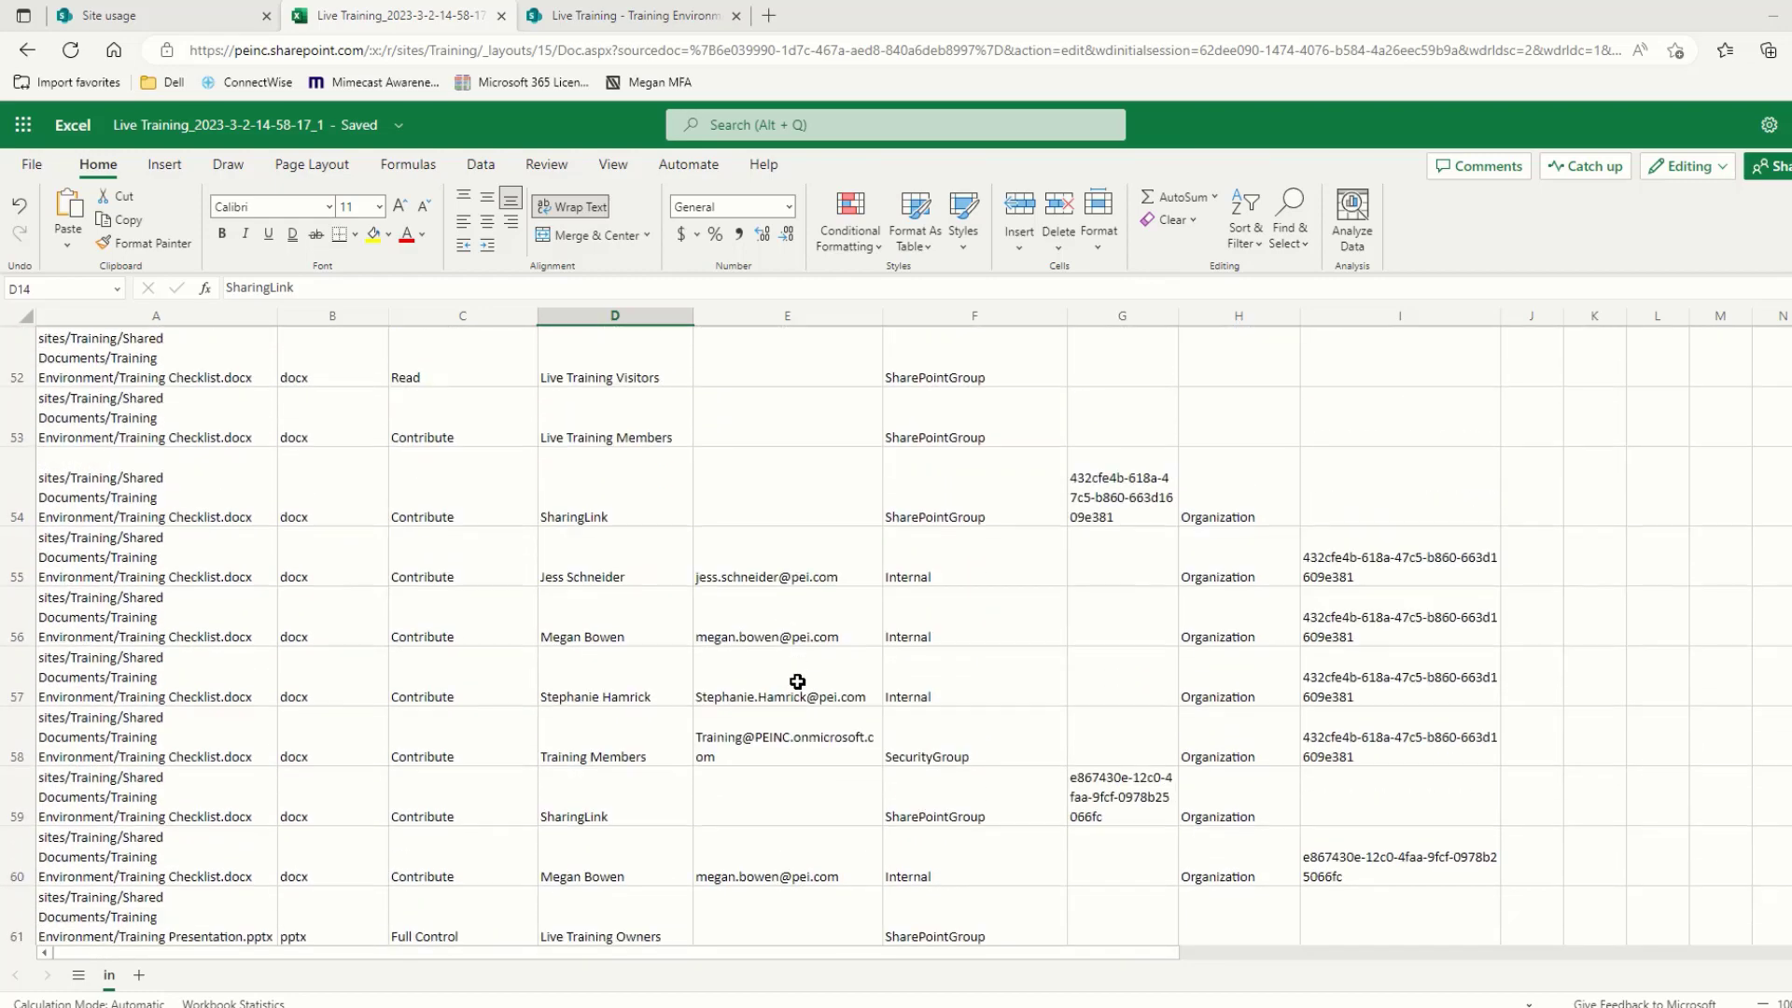
scroll(798, 672, down, 3)
scroll(799, 674, up, 2)
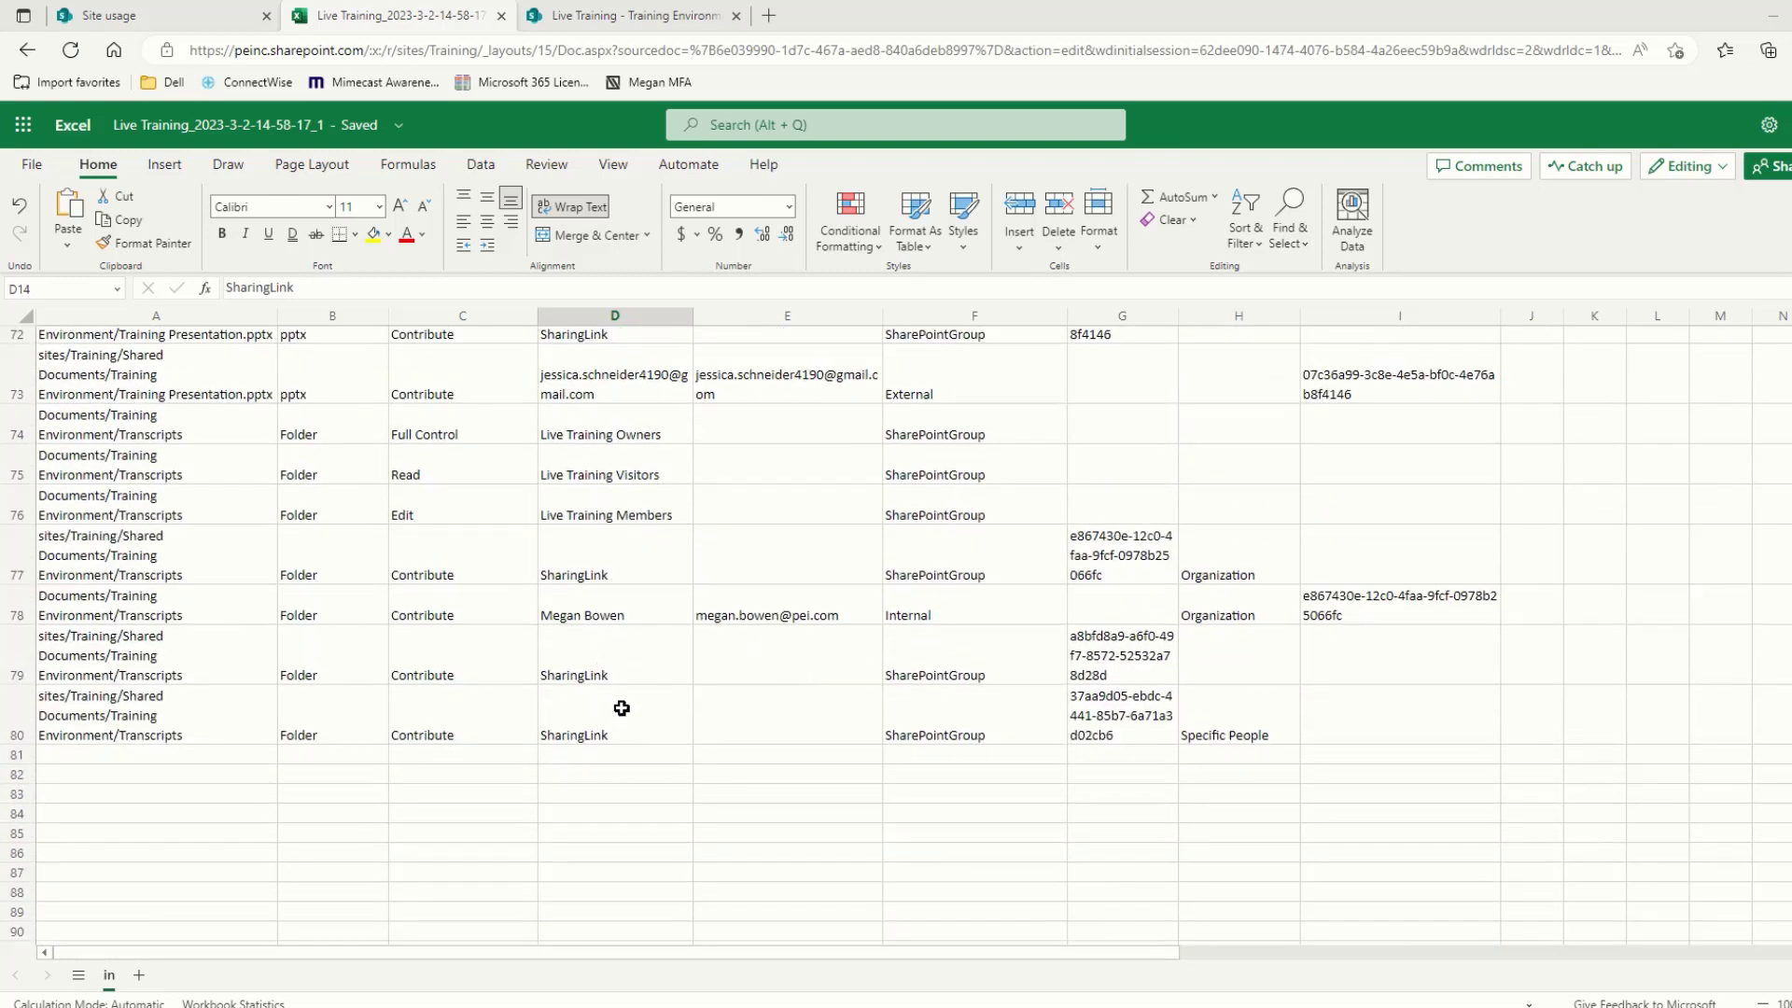
click(176, 730)
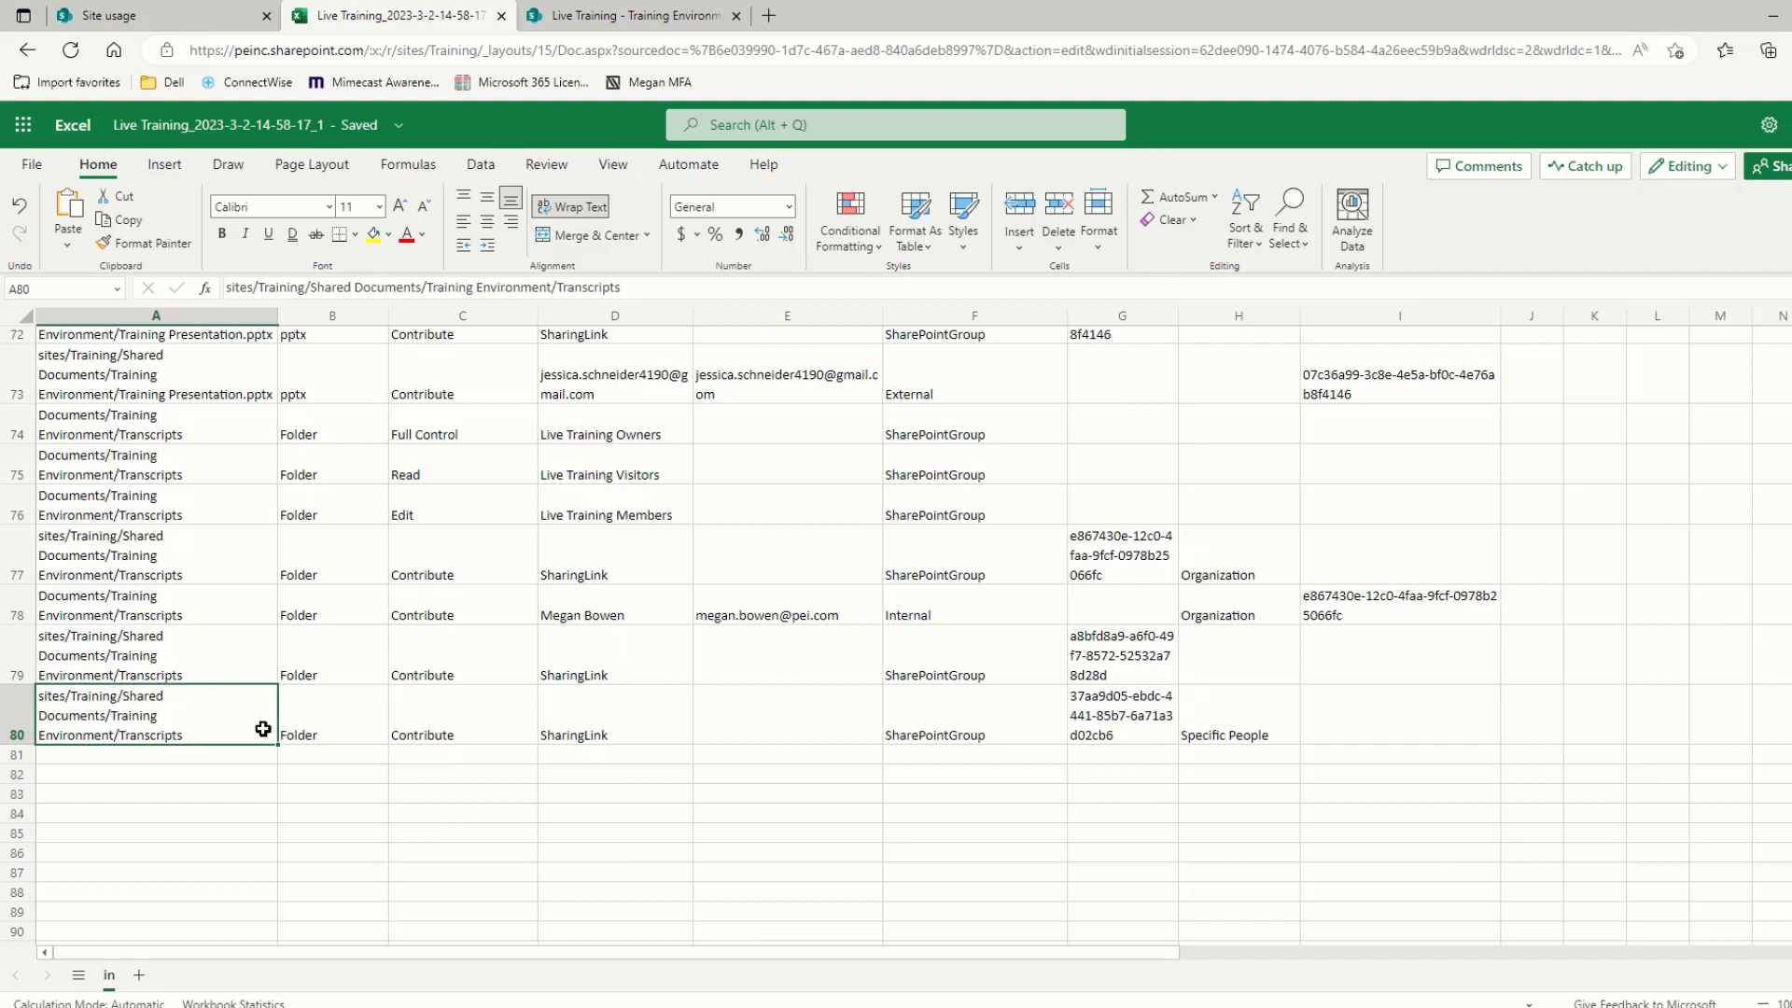
click(597, 742)
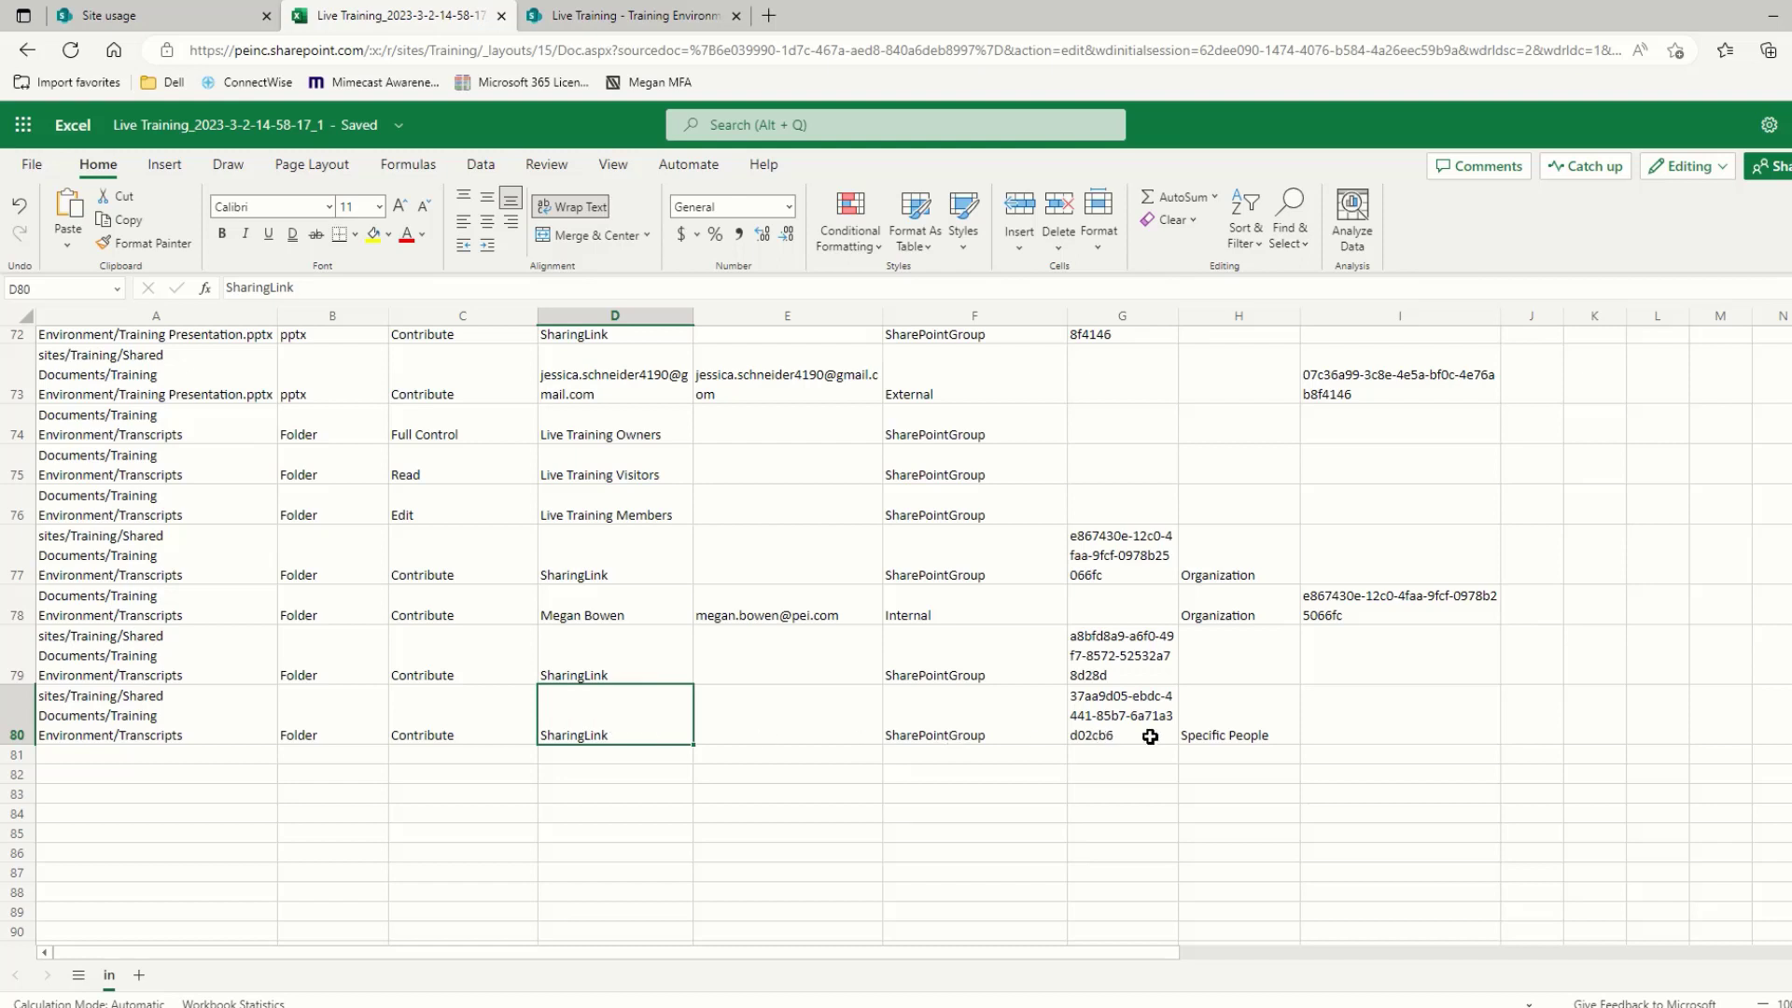
click(1233, 736)
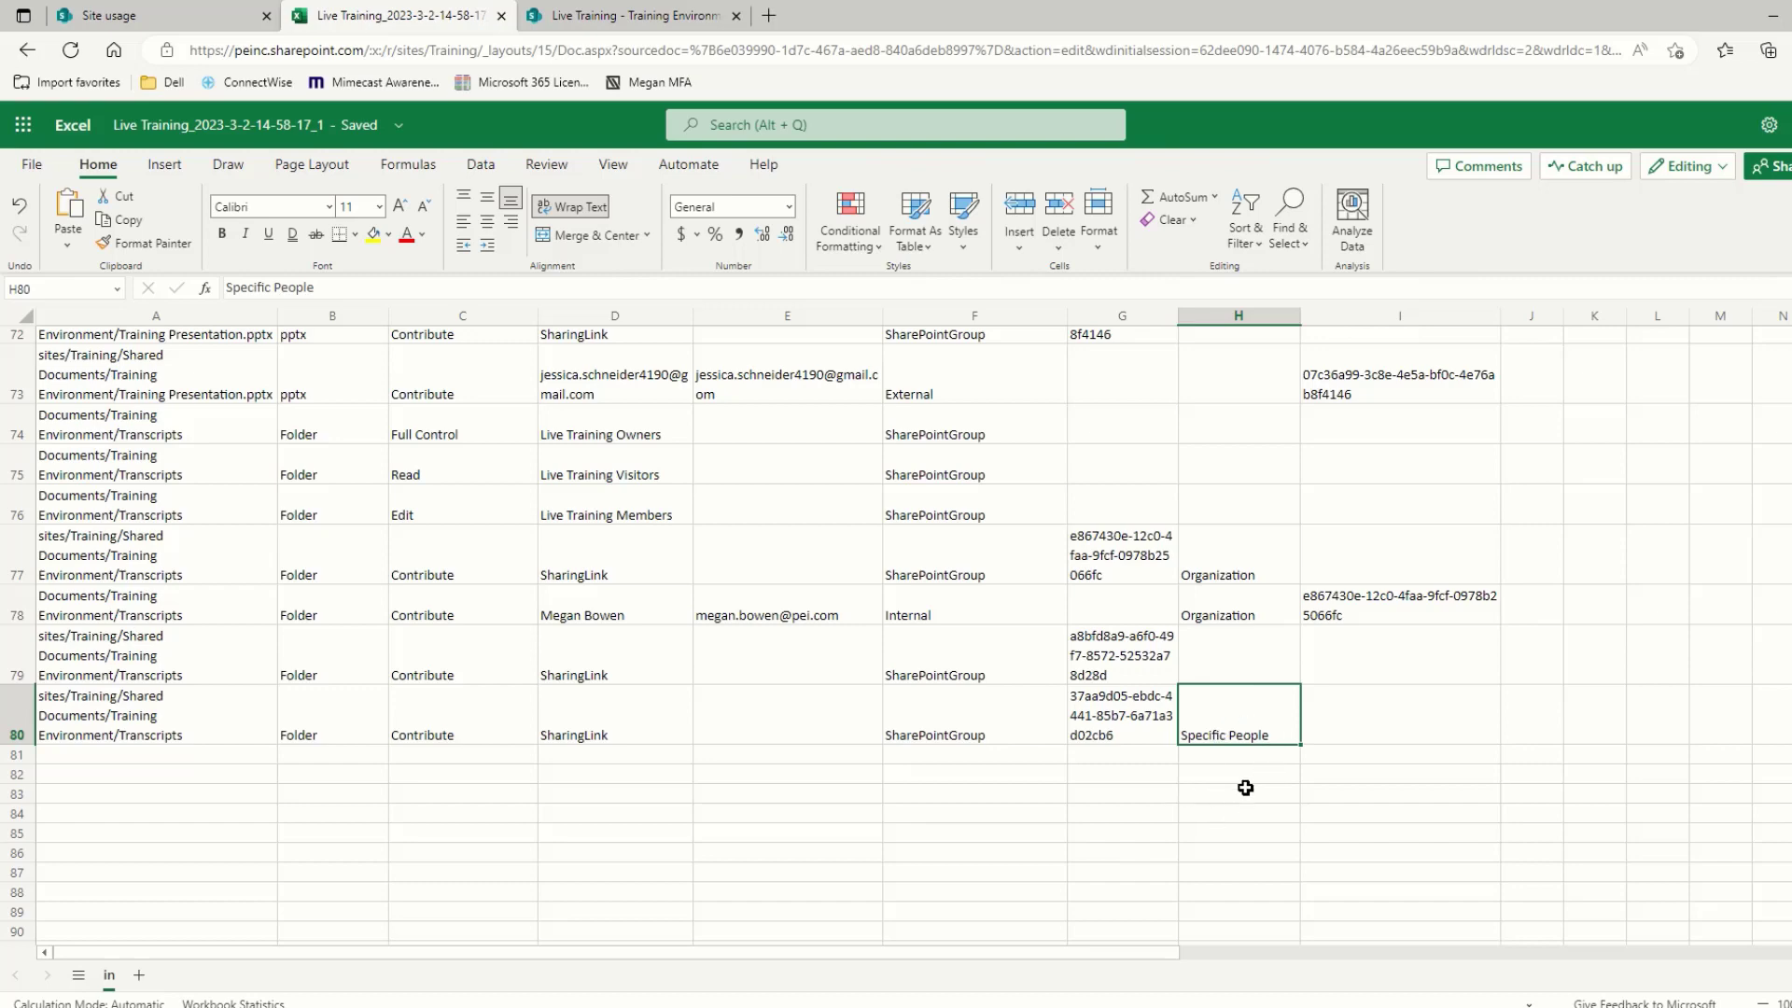
click(616, 13)
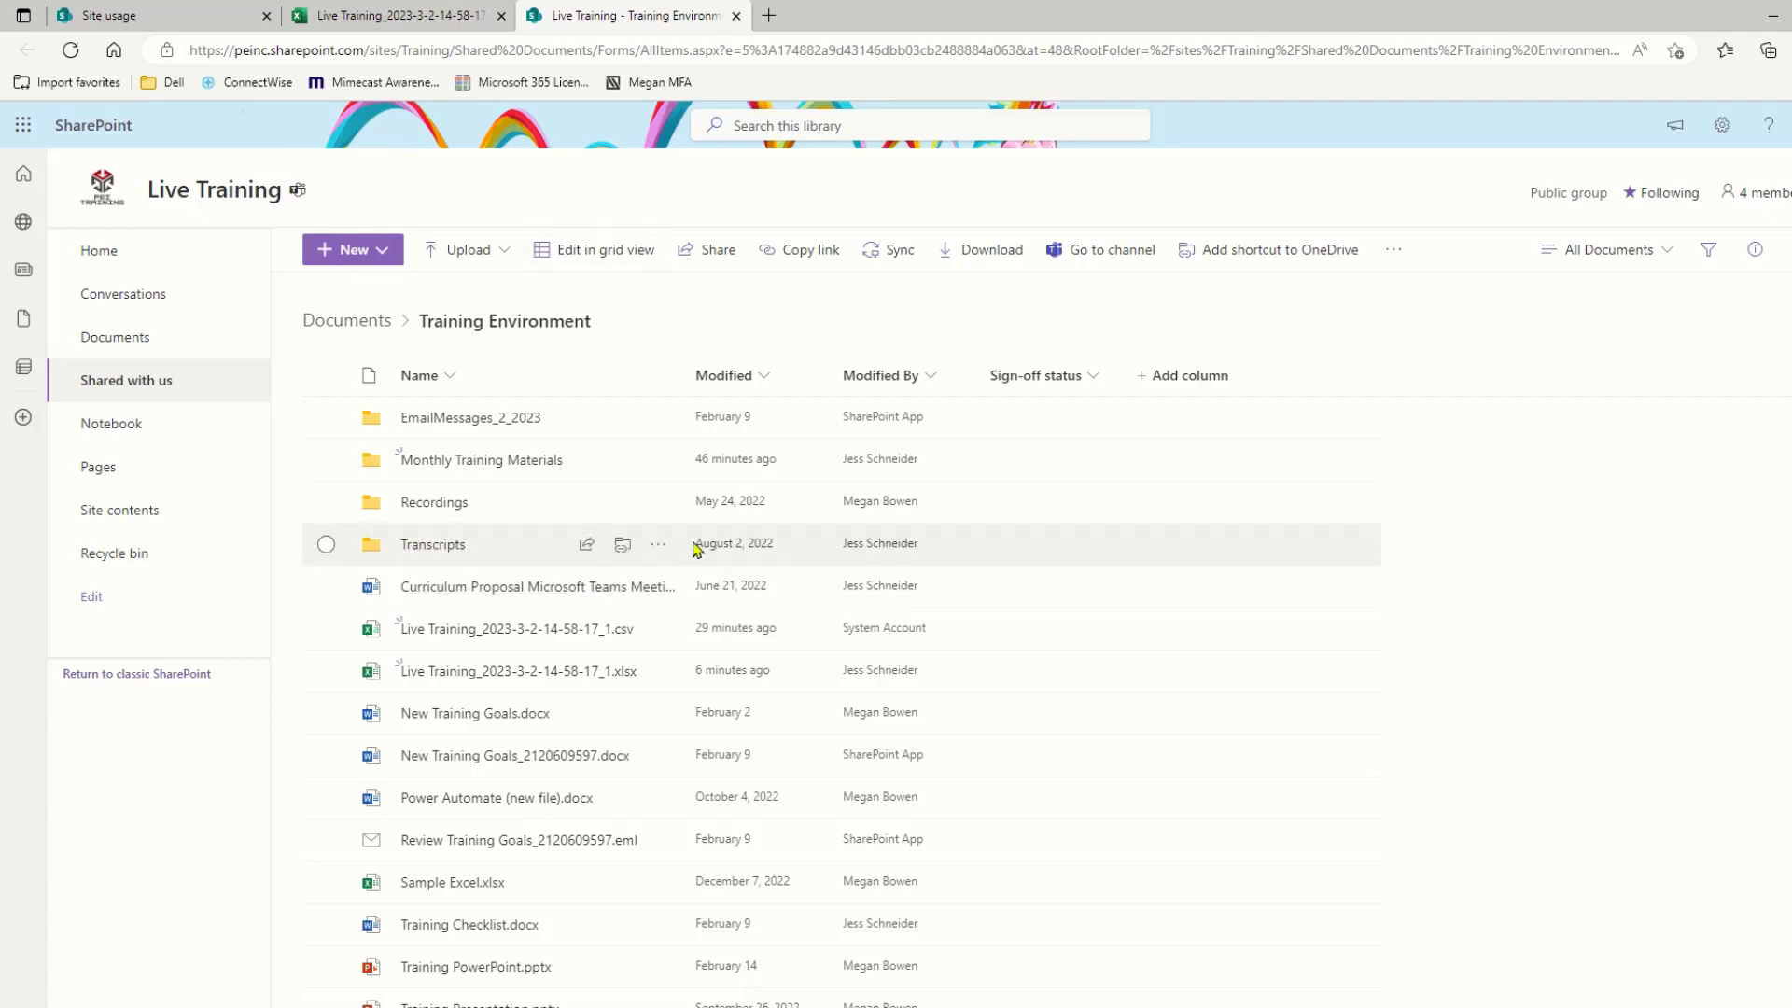
Remove the external user from the Transcripts folder's People you specify link via Manage access.
click(658, 546)
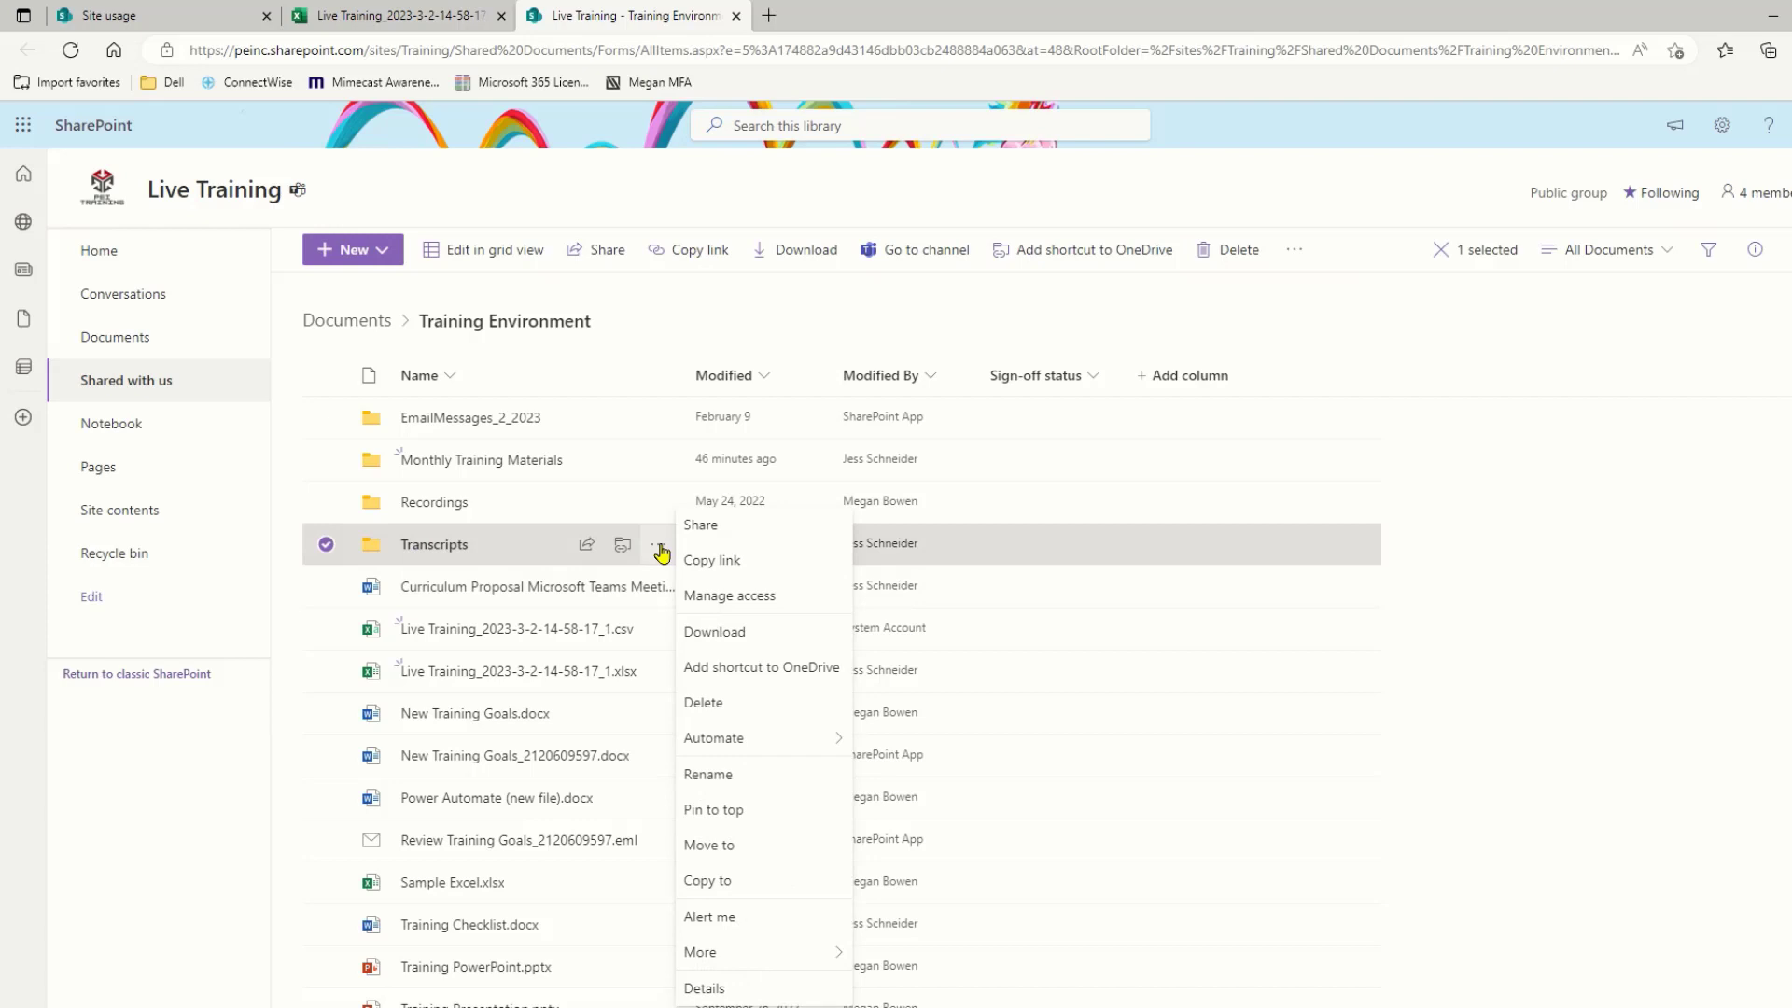
click(758, 600)
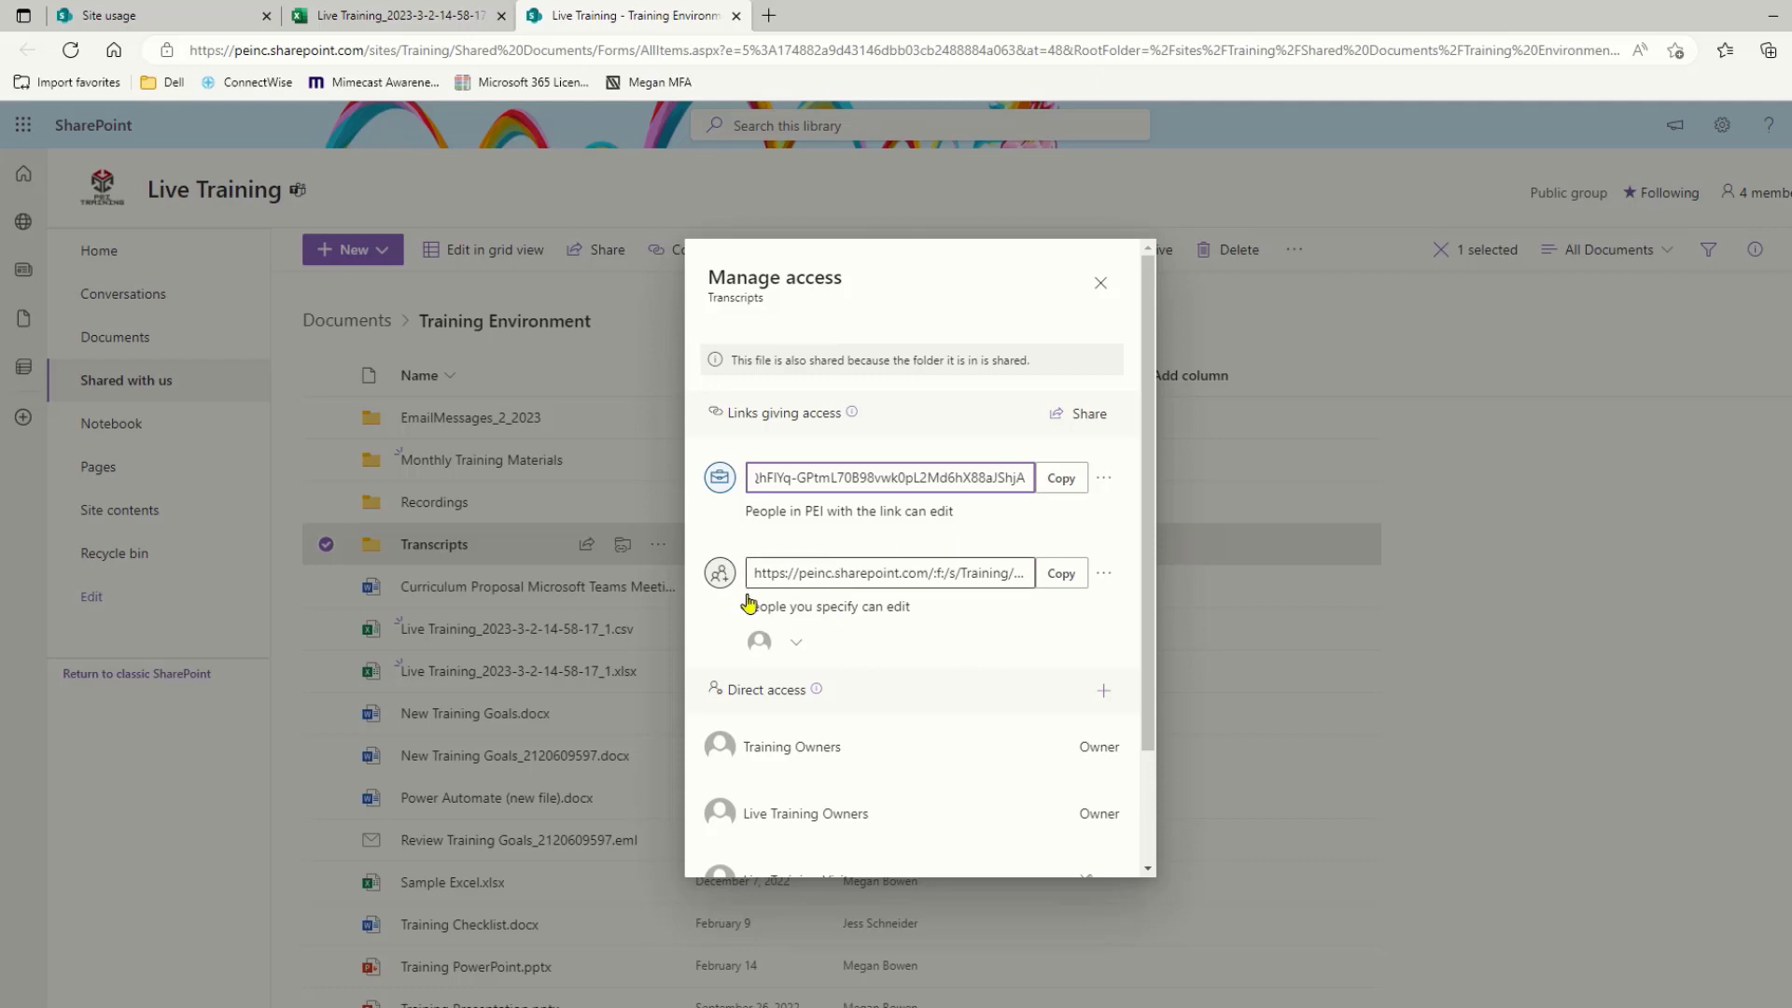
click(798, 646)
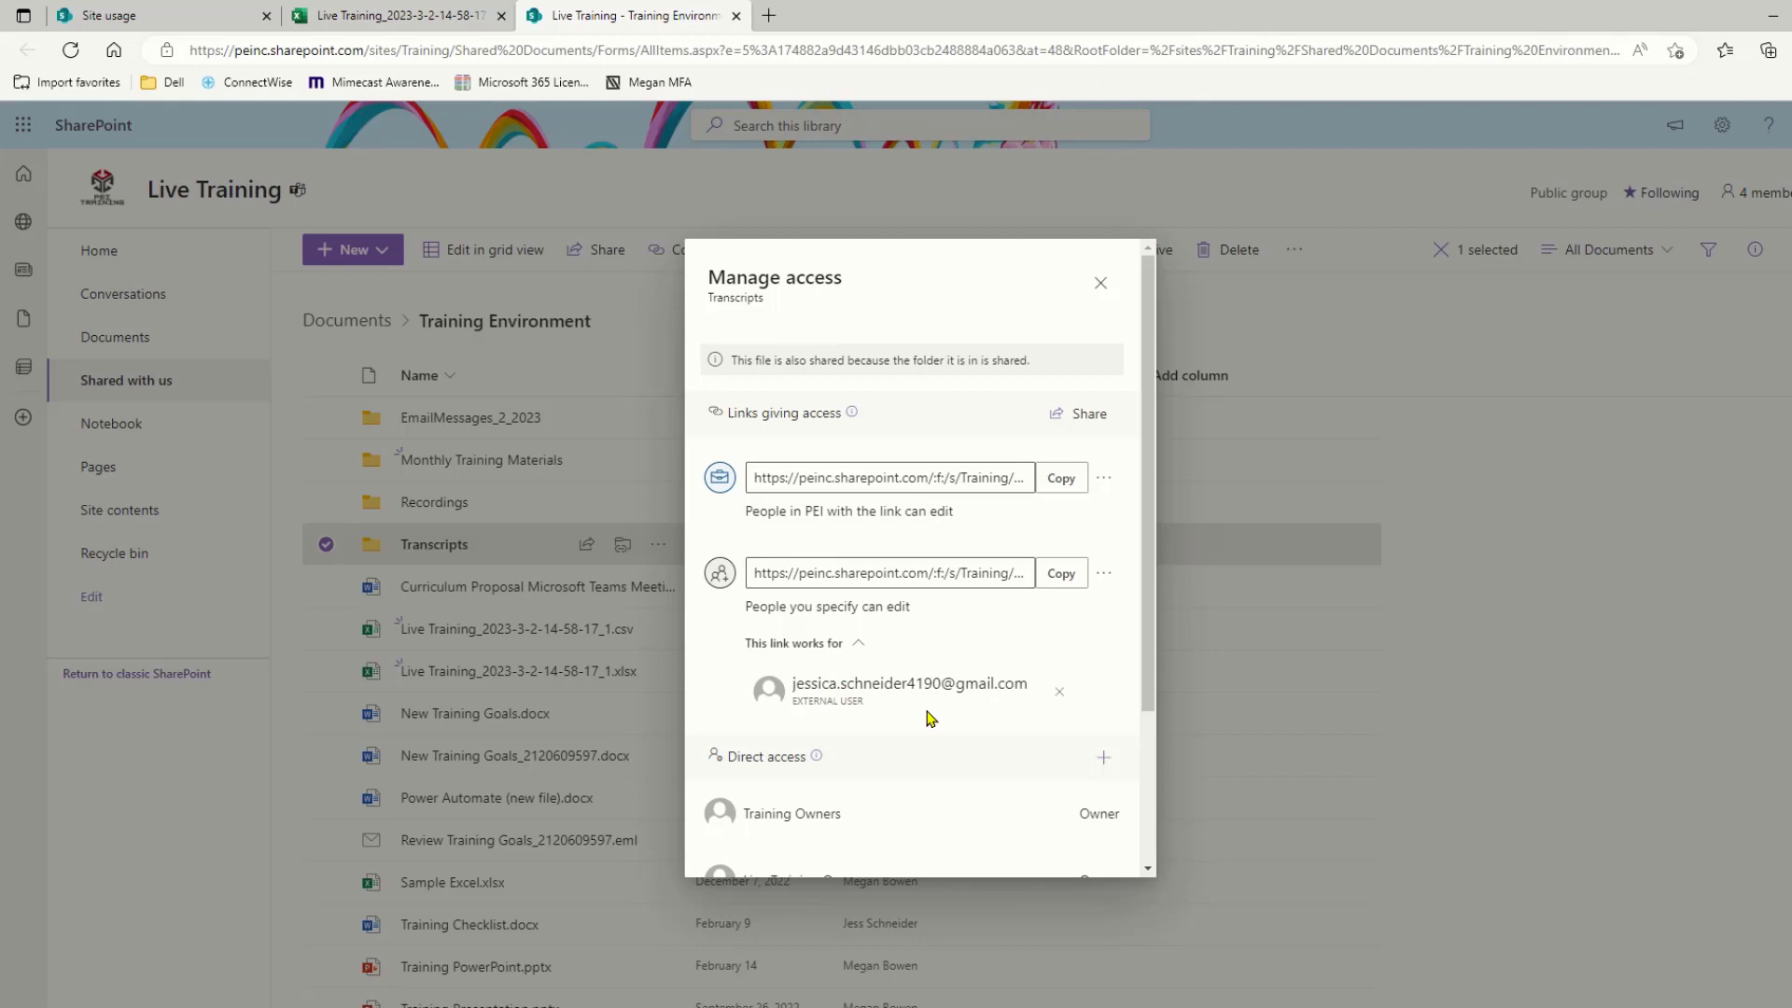
click(1060, 693)
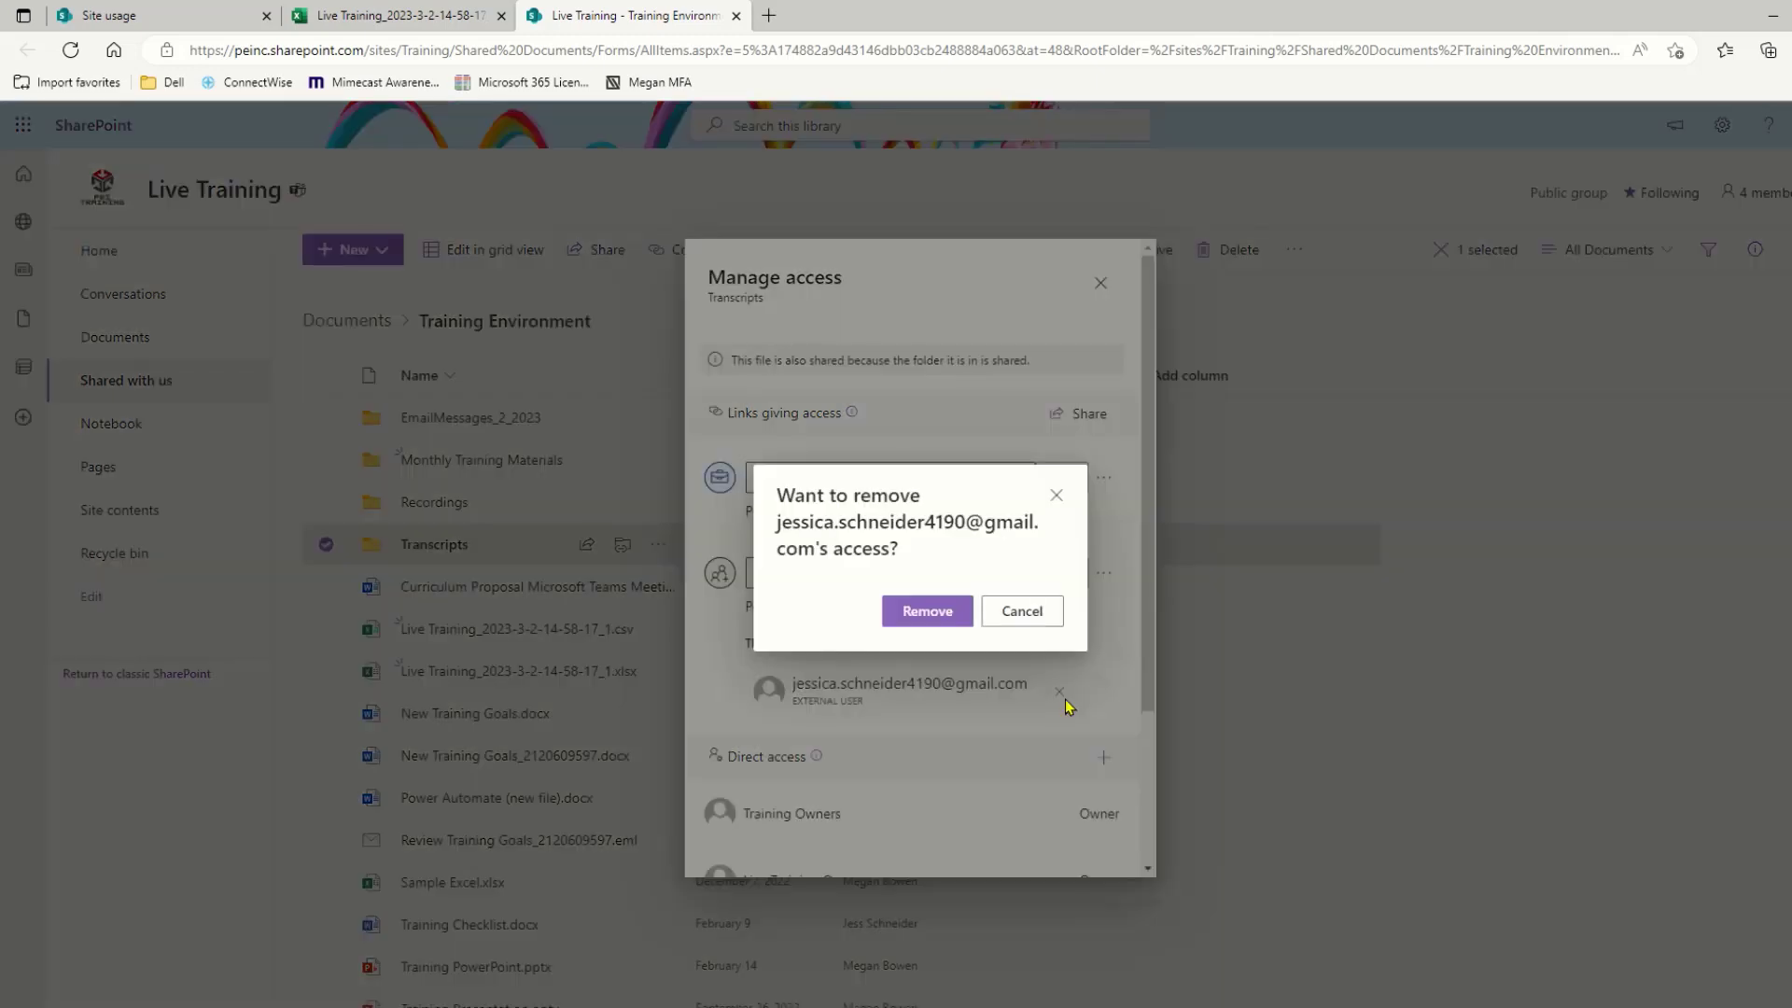
click(925, 611)
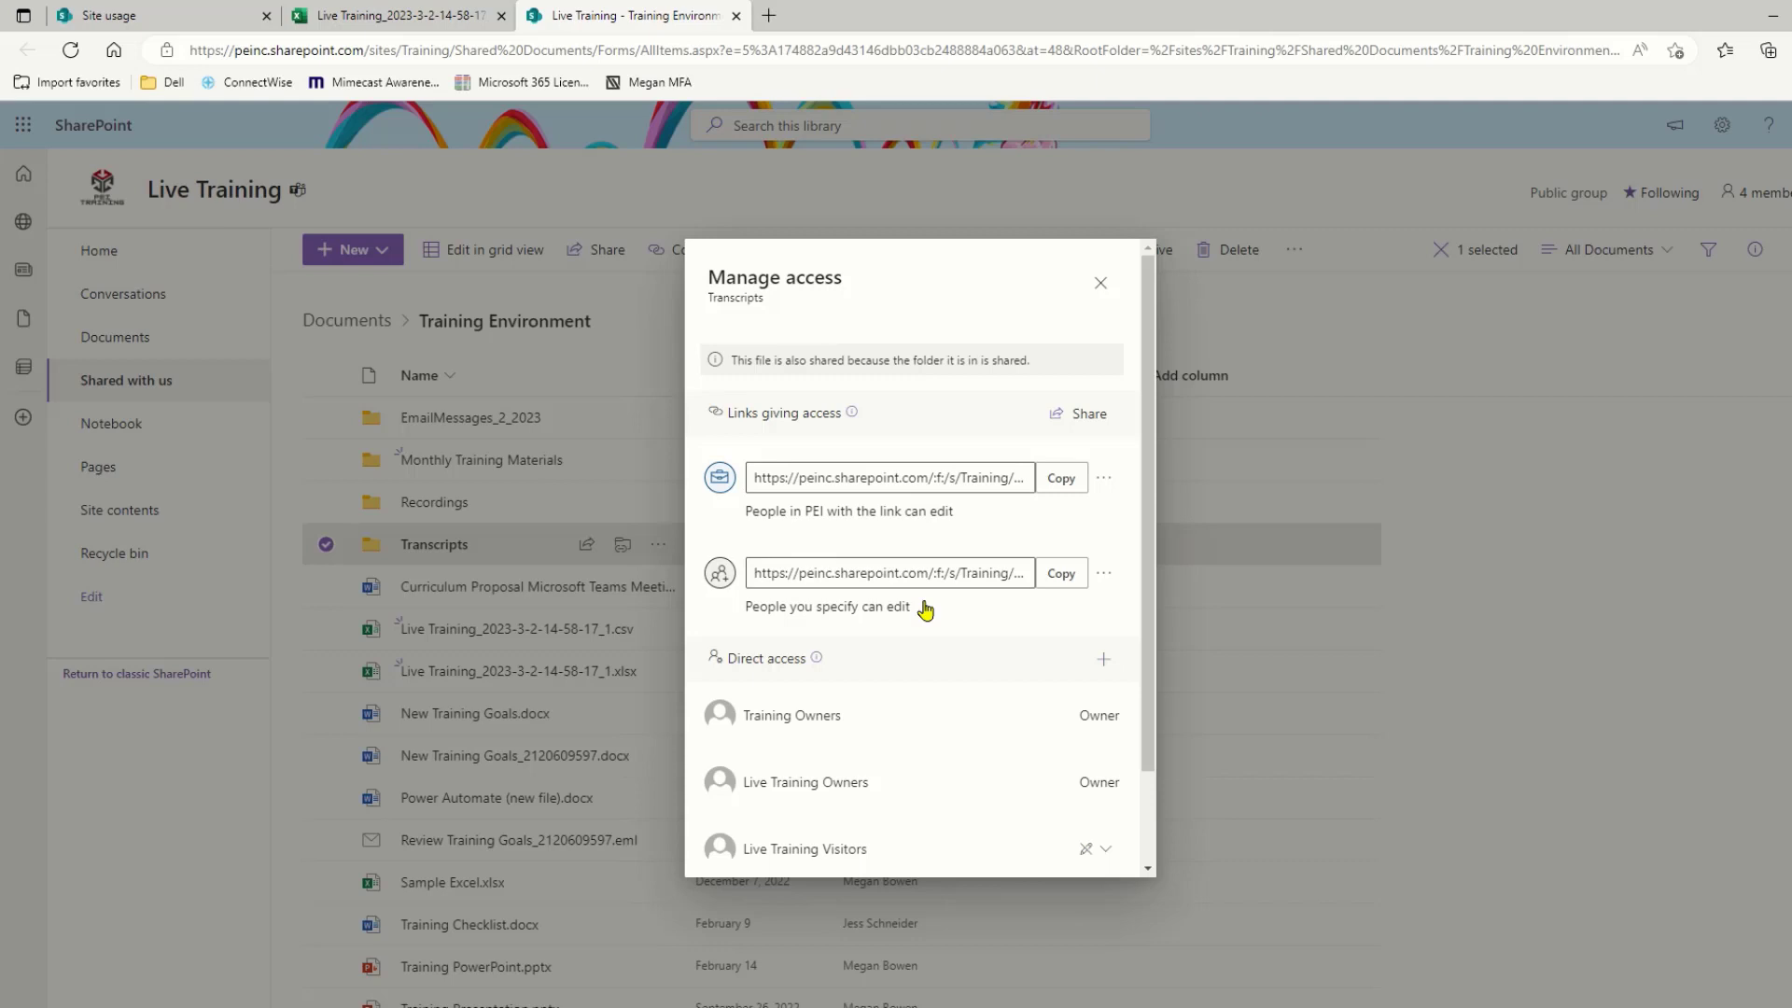
click(1099, 284)
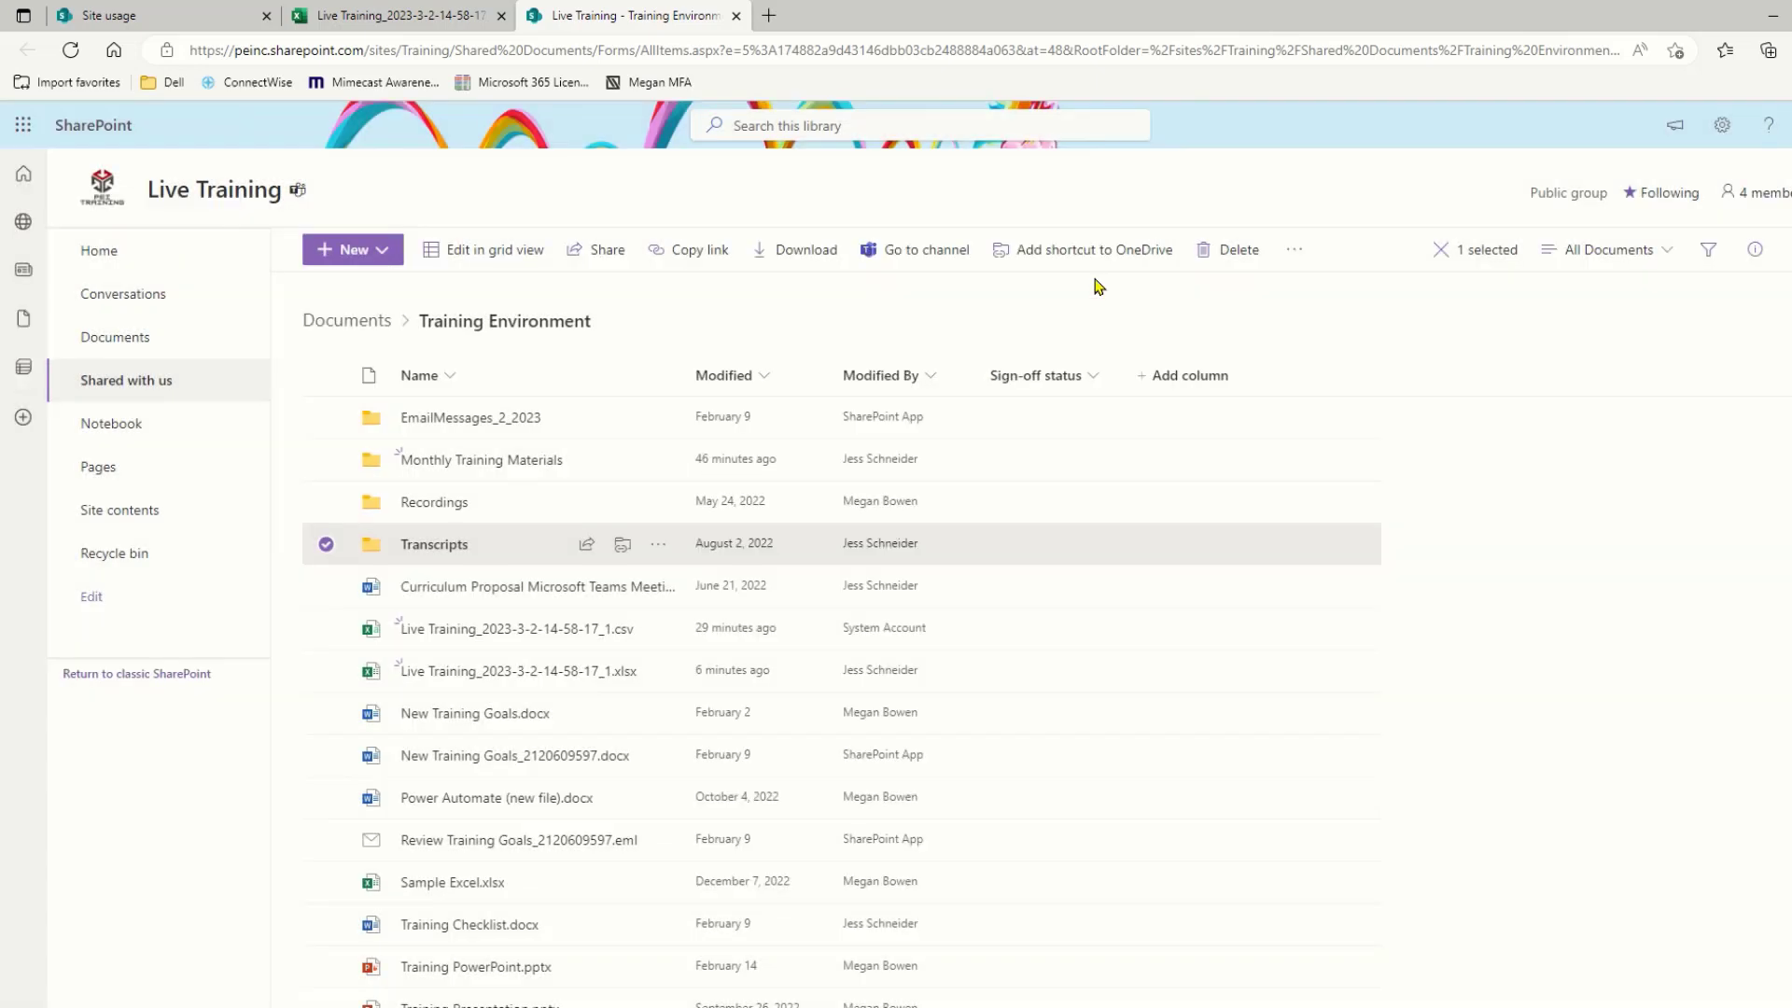